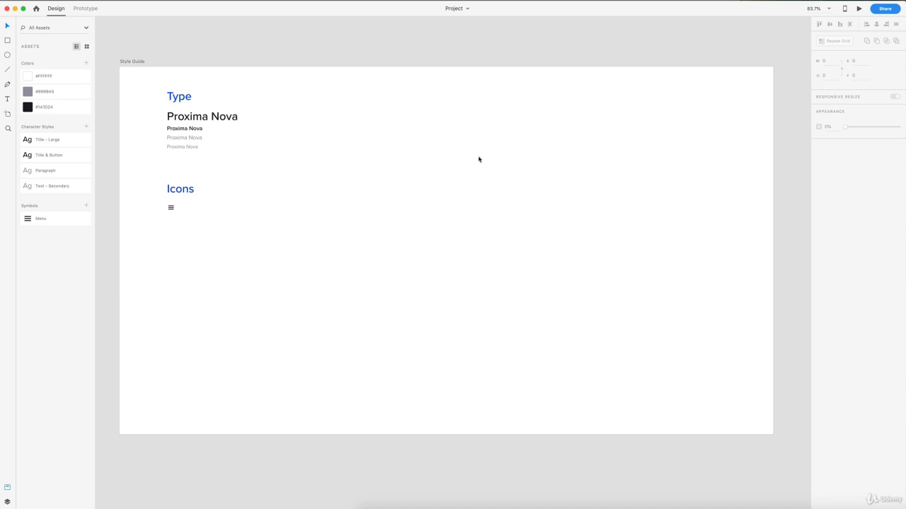
- Create an iPhone XR/XS Max artboard beside the Style Guide and move it farther away, to about X 2237
scroll(481, 160, right, 15)
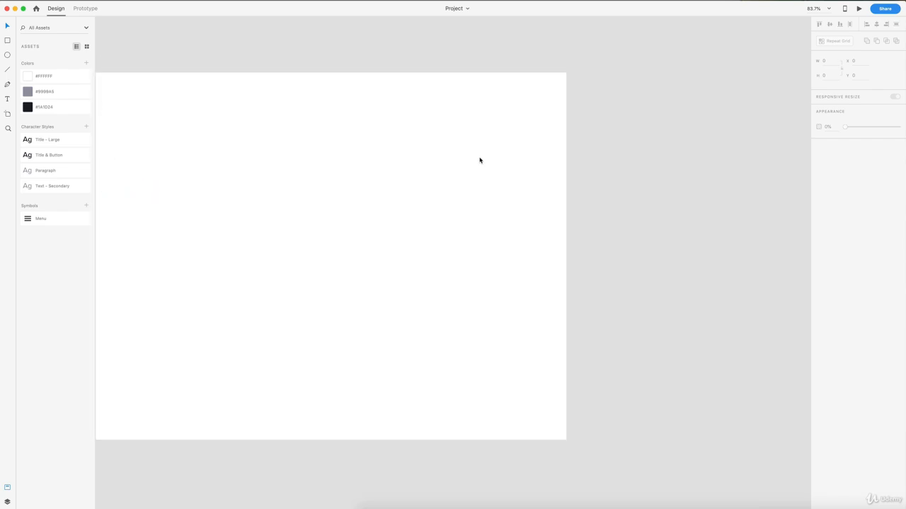
scroll(481, 161, right, 1)
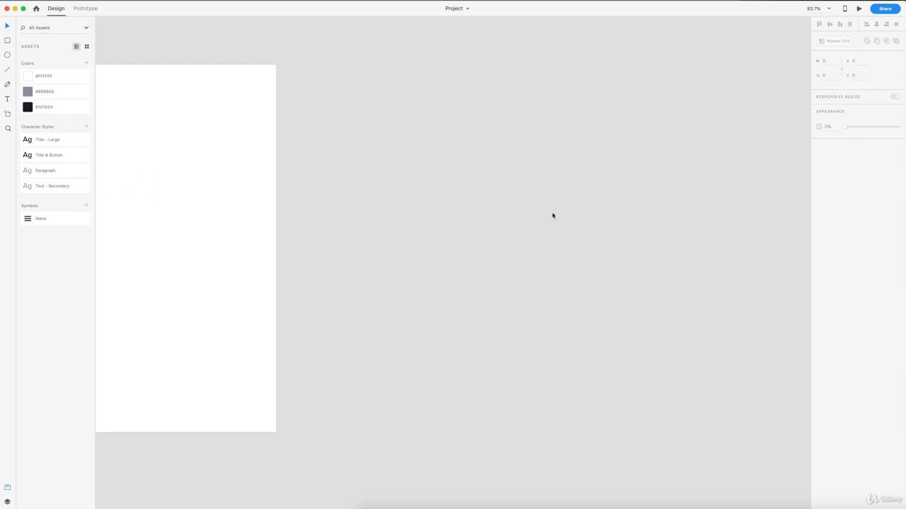
key(a)
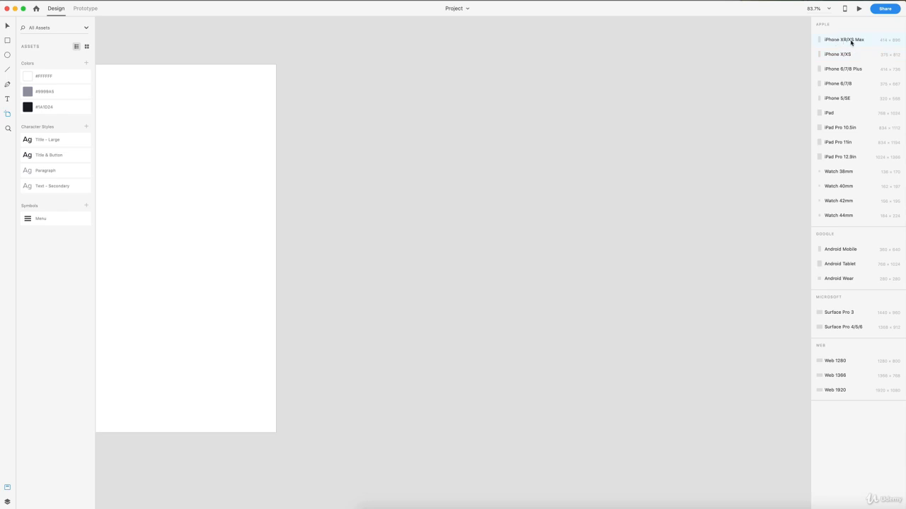
click(850, 41)
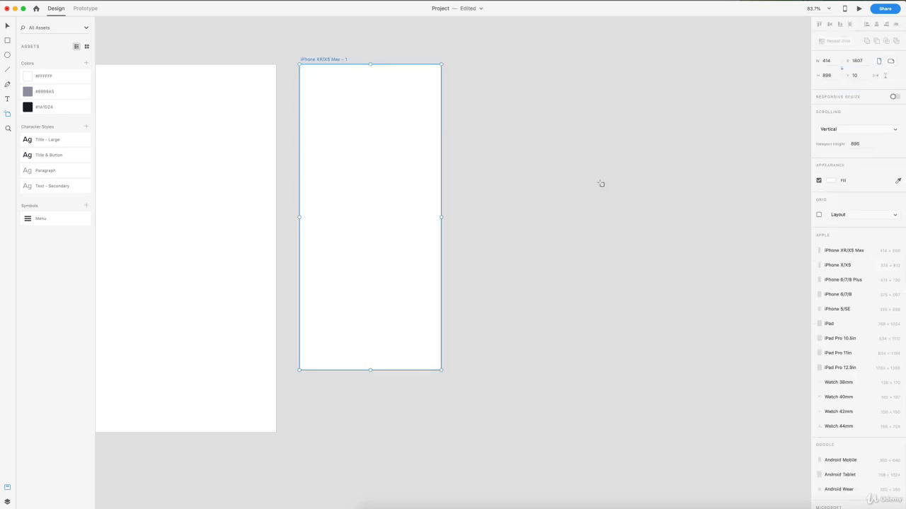
key(v)
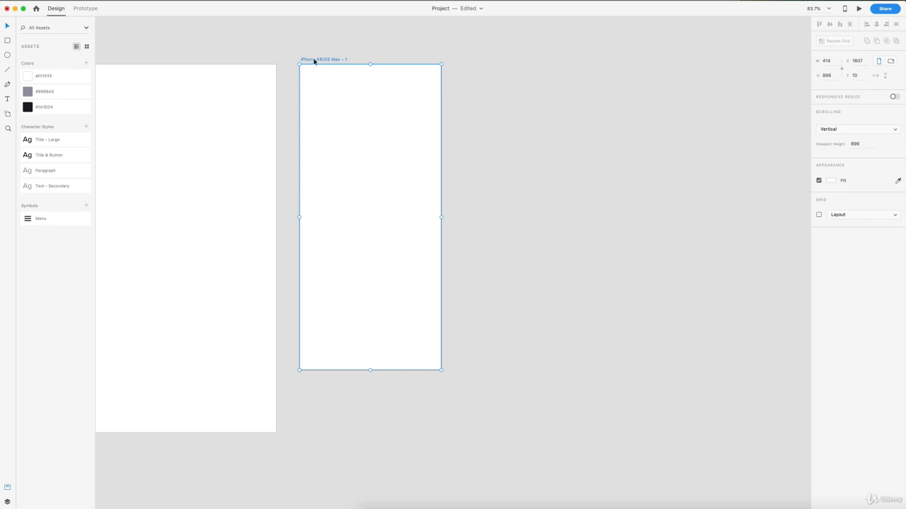
drag(321, 61, 463, 65)
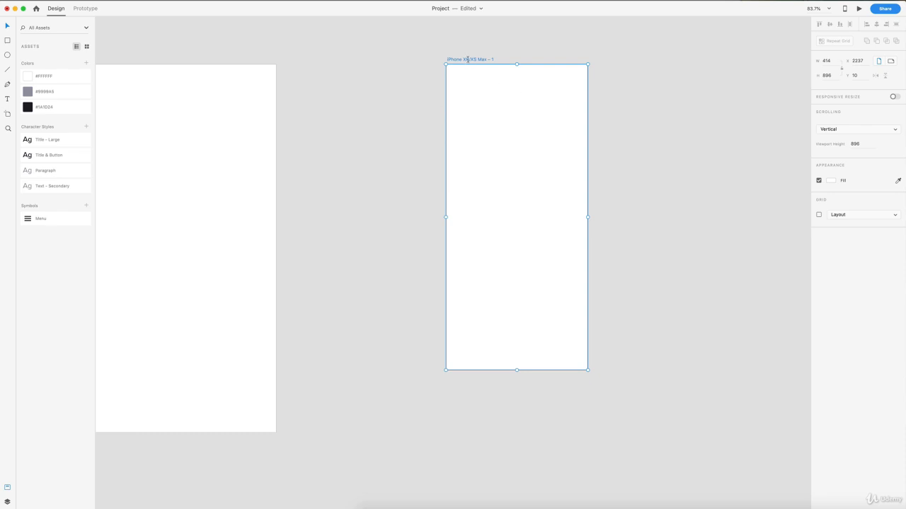
- Rename the new iPhone artboard as Home
double_click(467, 59)
text(Home)
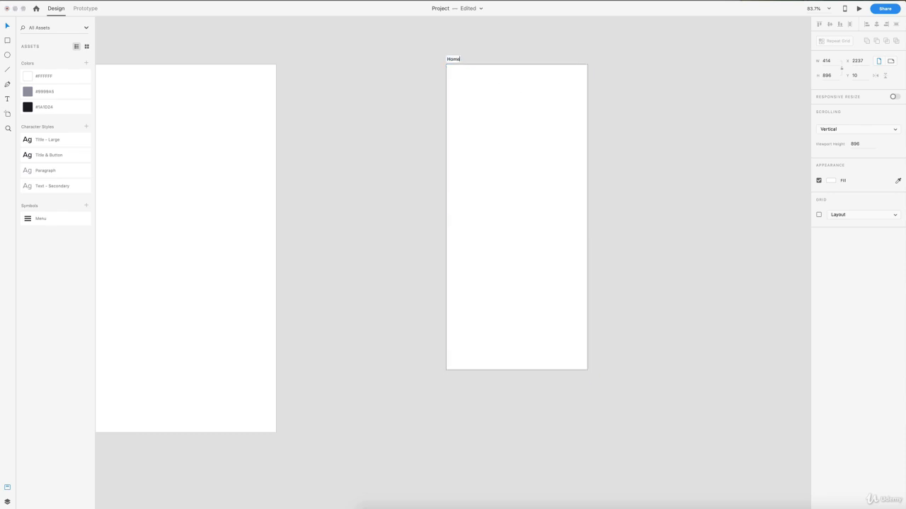
key(Return)
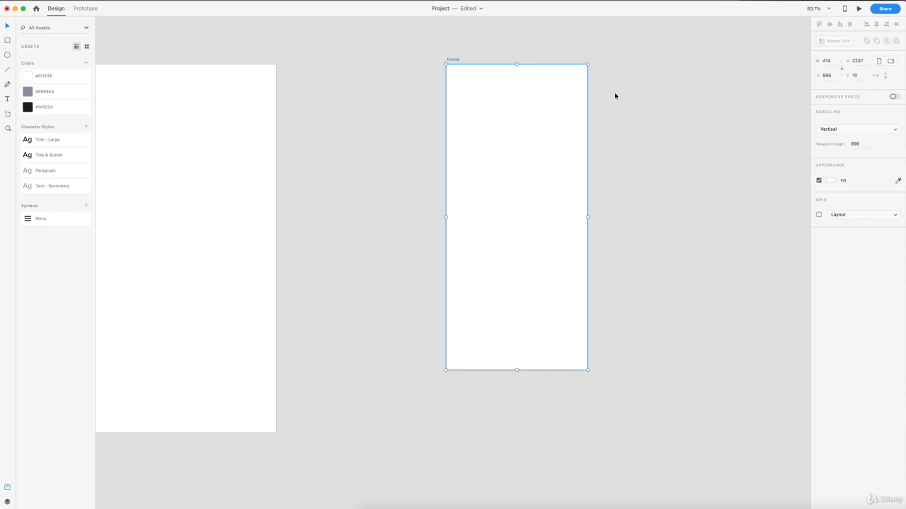
- Turn on the layout grid for the Home artboard and set it to 2 columns
click(645, 100)
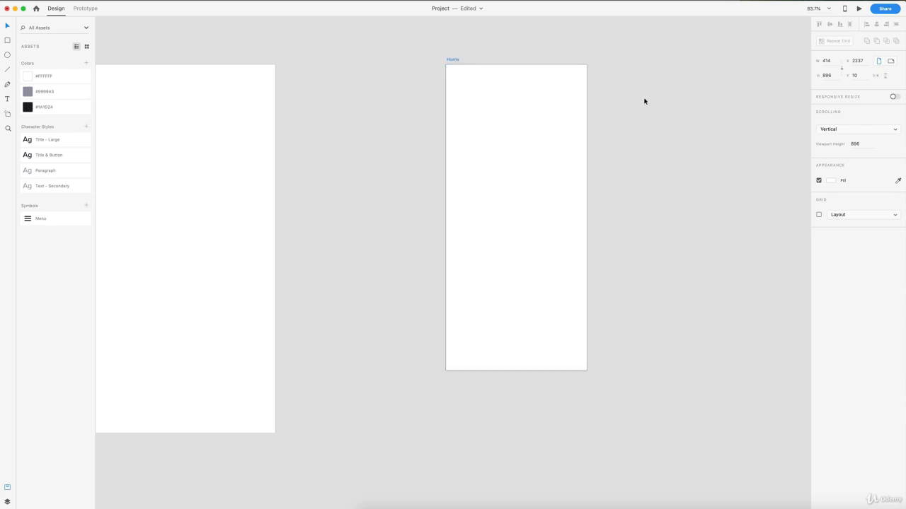
scroll(645, 101, up, 3)
scroll(645, 101, down, 1)
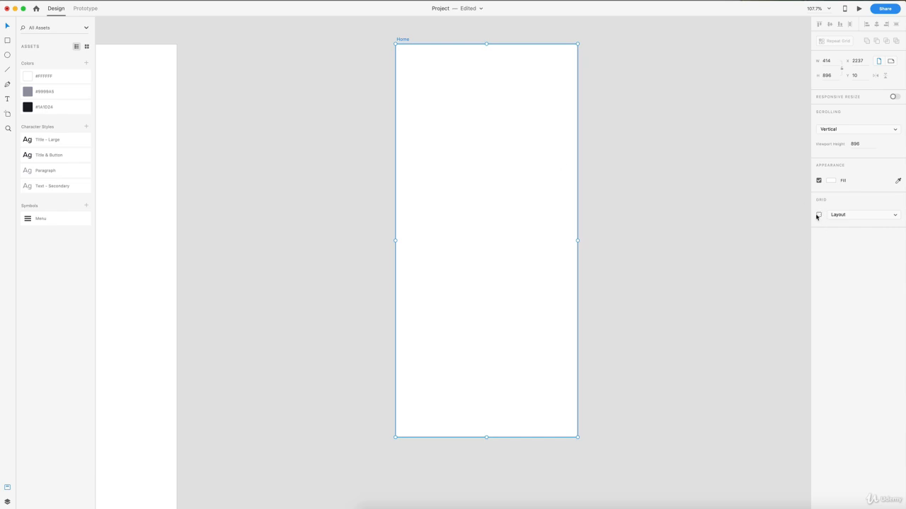
click(818, 215)
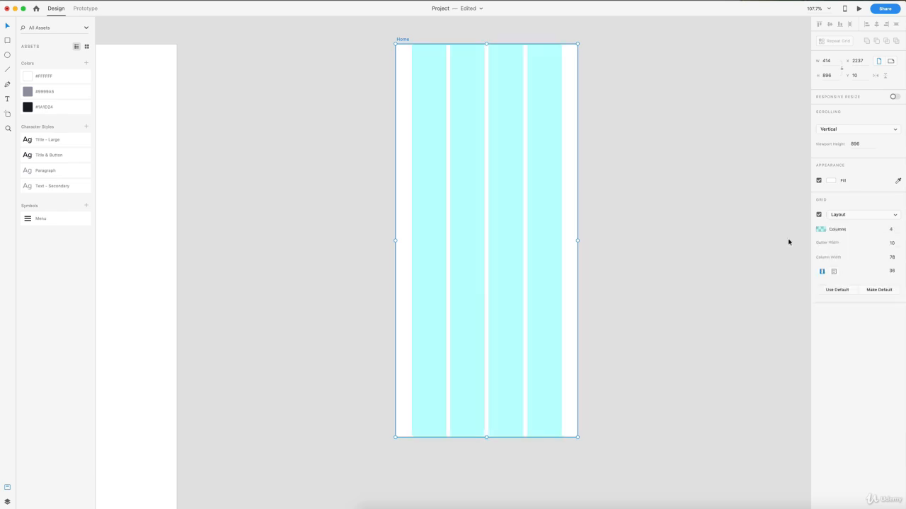
click(893, 230)
text(2)
key(Return)
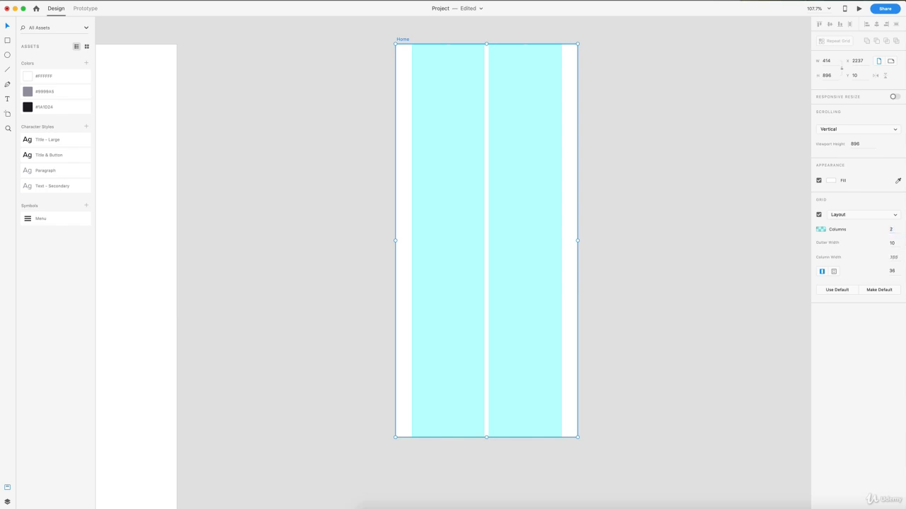
- Set the layout grid's linked side margins to 0 and its column width to 20
click(892, 271)
text(0)
key(Return)
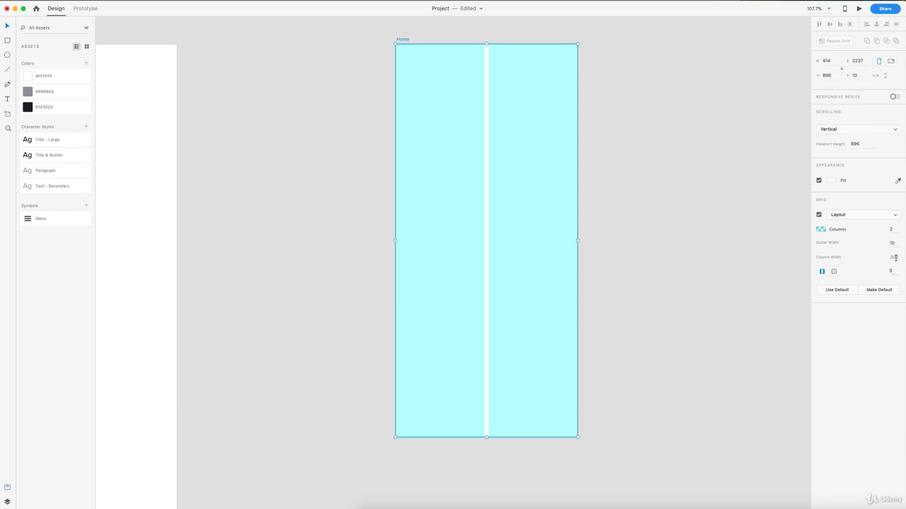
click(895, 258)
text(3)
click(893, 243)
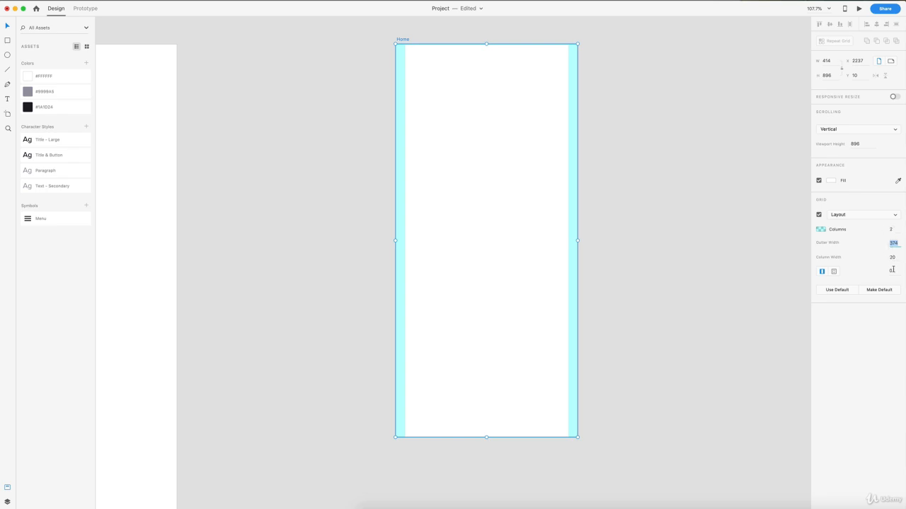
click(898, 259)
click(893, 243)
click(310, 162)
click(310, 162)
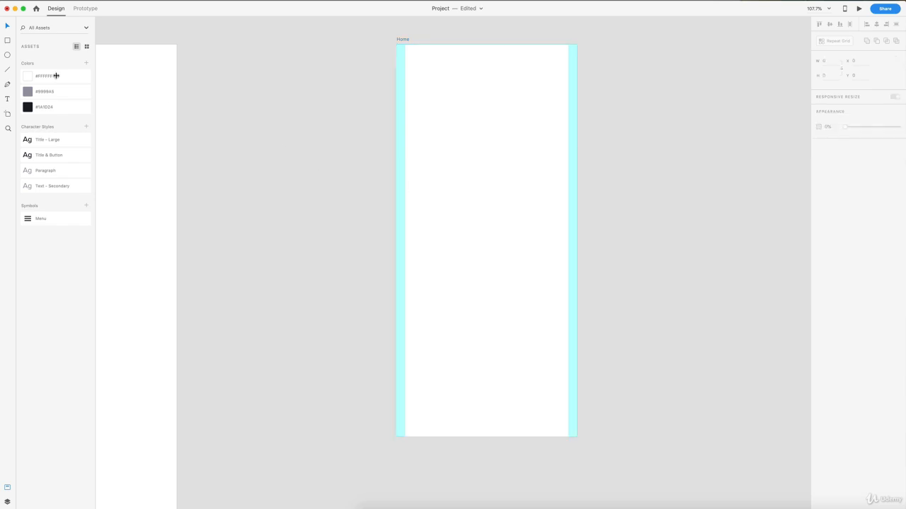
- Draw a test rectangle spanning the space between the two grid columns to check its edge distances, and delete it
click(7, 42)
mouse_move(405, 96)
mouse_down()
mouse_move(477, 150)
mouse_move(567, 169)
mouse_up()
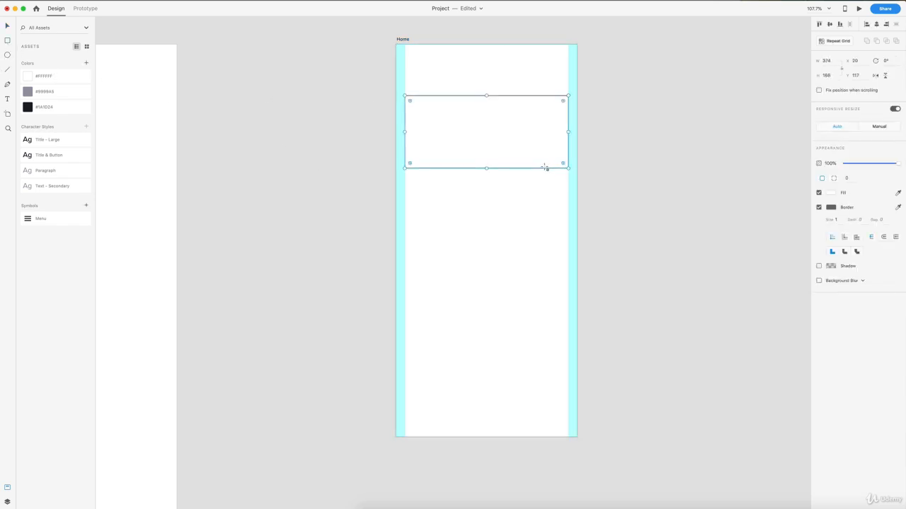
key(alt)
key(alt)
key(Delete)
- Switch the Home artboard's layout grid to separate margins for each side and set the top margin to 70
click(402, 40)
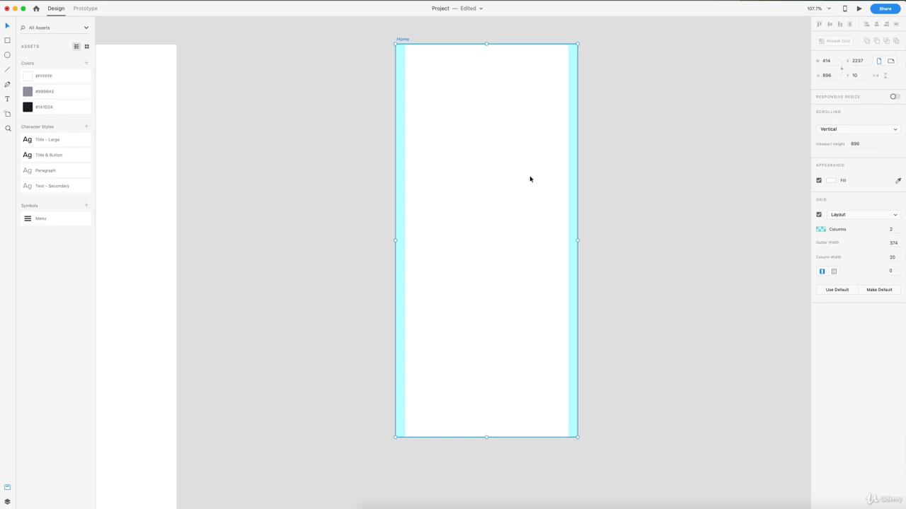
click(834, 272)
click(848, 271)
text(70)
key(Return)
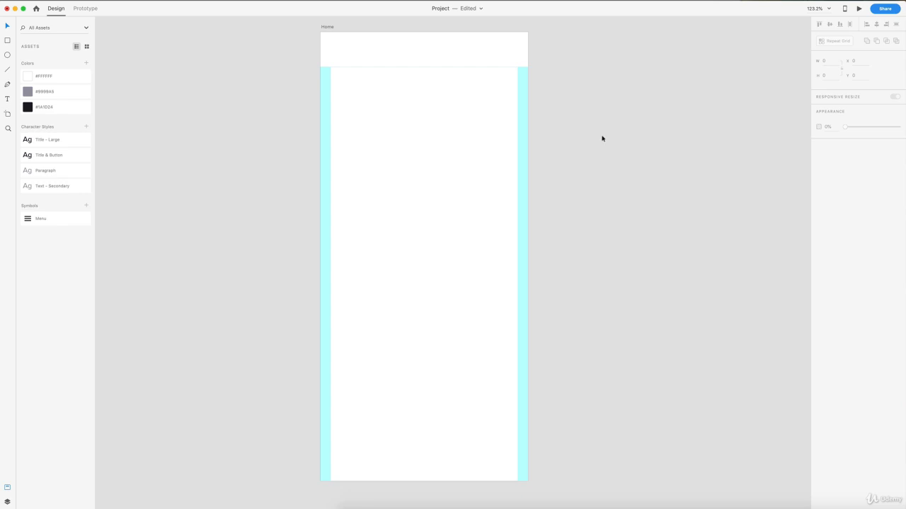
- Draw a square at the upper-left corner of the content area between the grid columns and size it to 24 × 24
scroll(602, 139, left, 2)
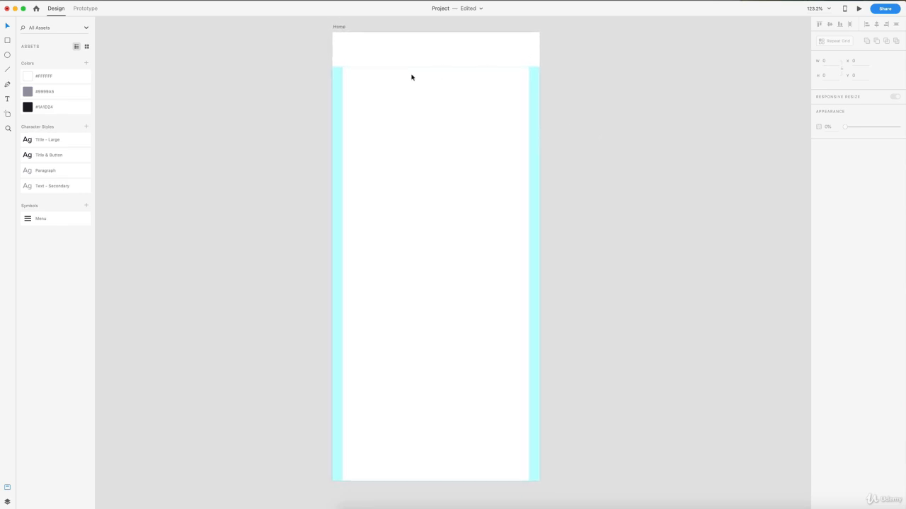
click(7, 40)
drag(343, 68, 367, 91)
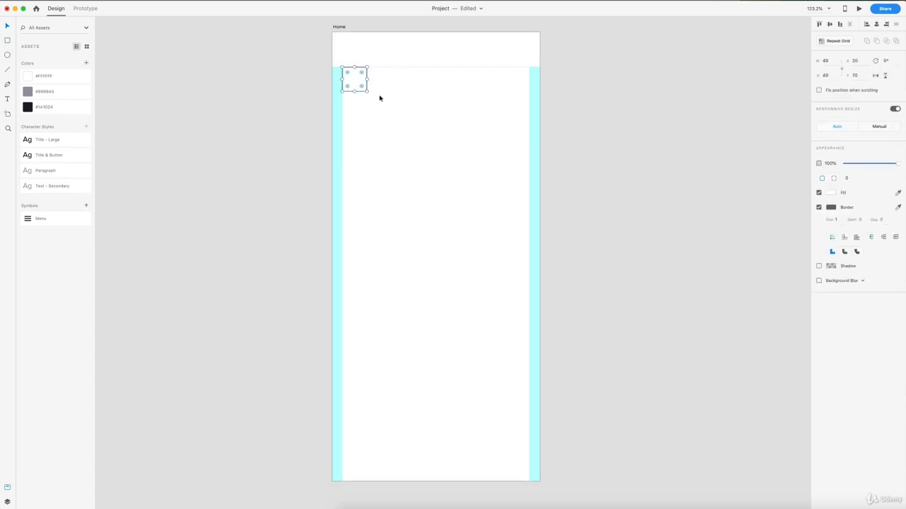
click(825, 61)
text(24)
key(Tab)
- Remove the small square's border and fill it with the grey from the saved asset colours
click(819, 207)
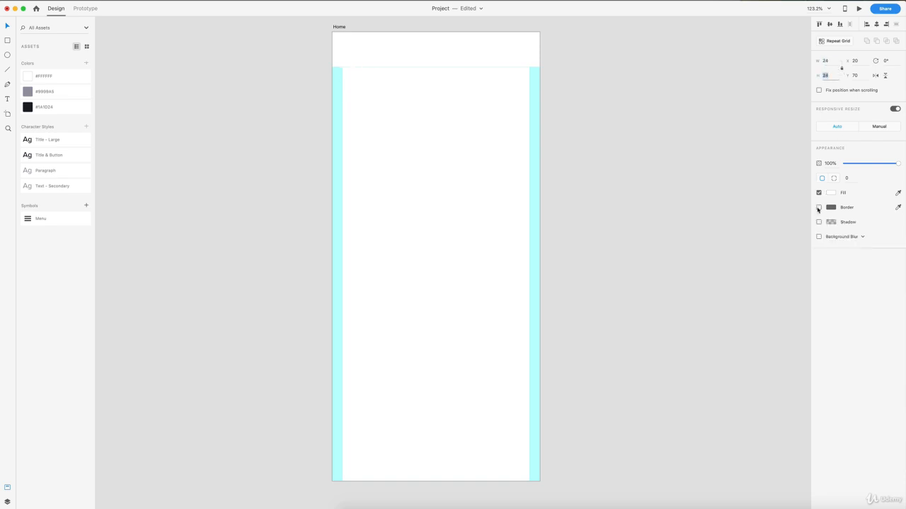
click(39, 97)
click(392, 128)
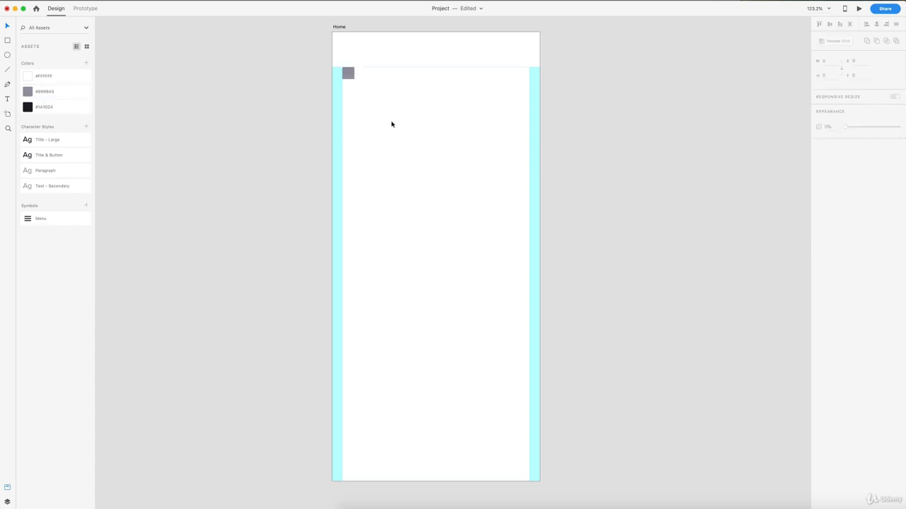
- Duplicate the grey square to the opposite side of the content area at X 370, Y 70, and check its edge distances
scroll(410, 79, up, 3)
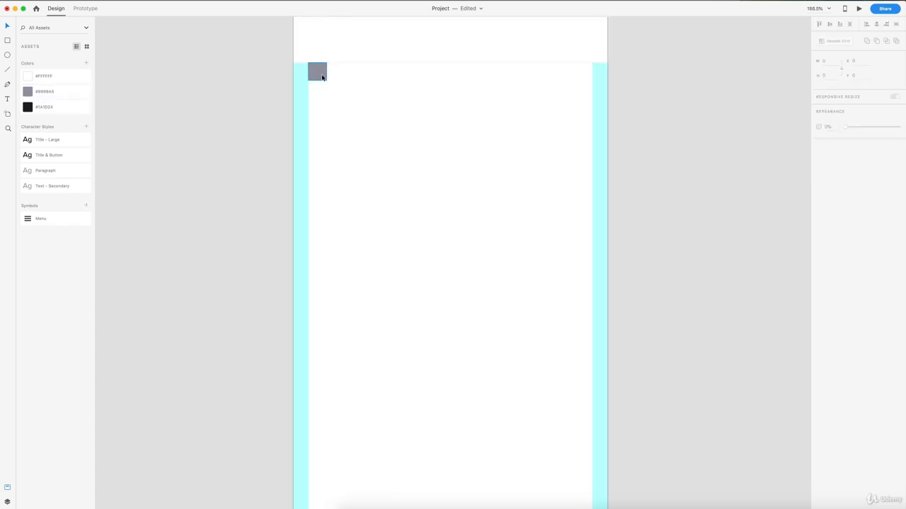
drag(313, 70, 583, 79)
scroll(580, 77, up, 3)
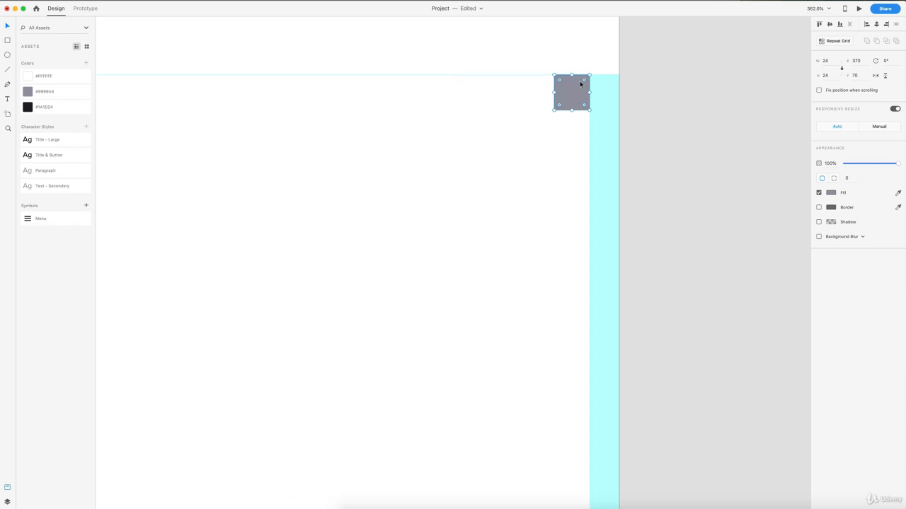
key(alt)
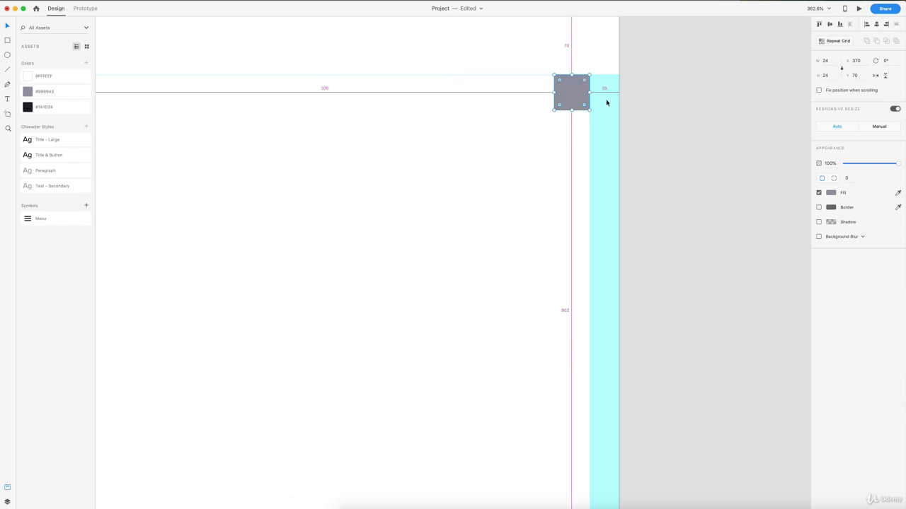
scroll(523, 96, down, 2)
scroll(522, 95, left, 3)
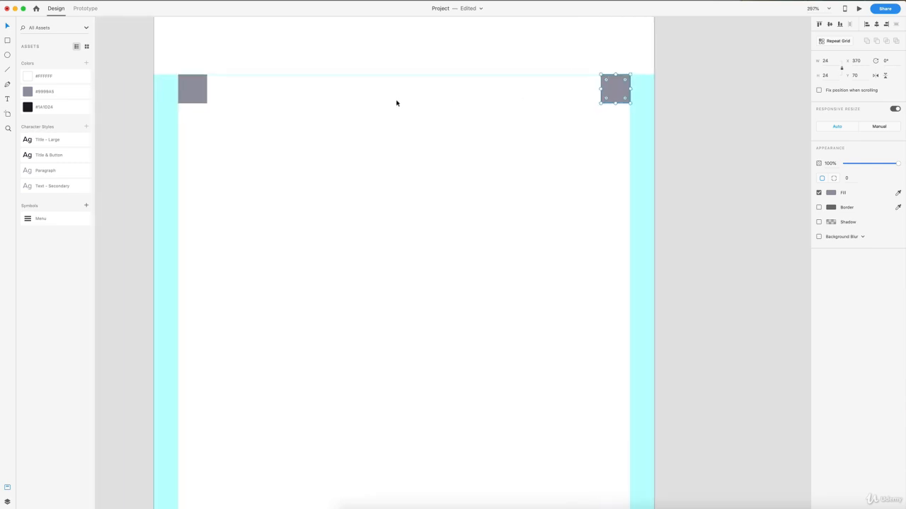
scroll(500, 123, down, 3)
scroll(508, 126, down, 1)
scroll(508, 126, down, 1)
click(508, 126)
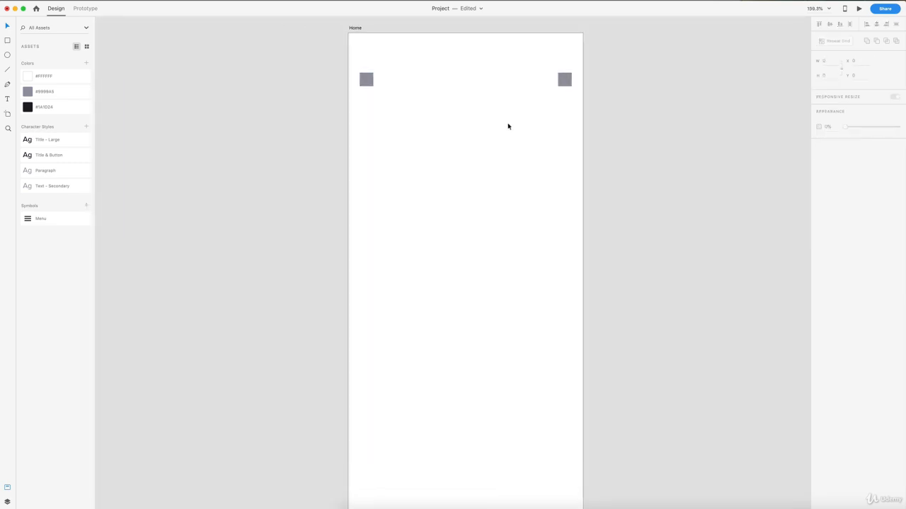
- Draw a rectangle about 374 × 175 across the content area below the squares and fill it with their sampled grey
scroll(508, 126, down, 2)
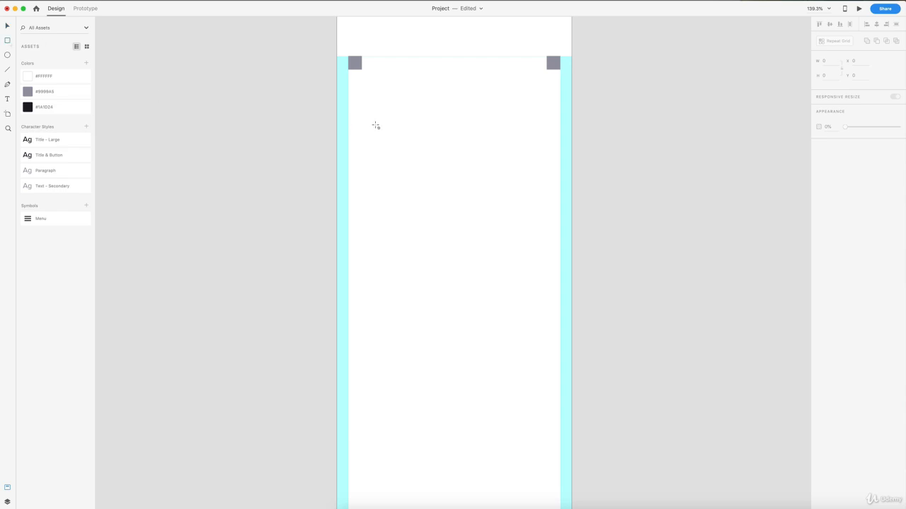
mouse_move(348, 106)
mouse_down()
mouse_move(493, 183)
mouse_move(558, 205)
mouse_up()
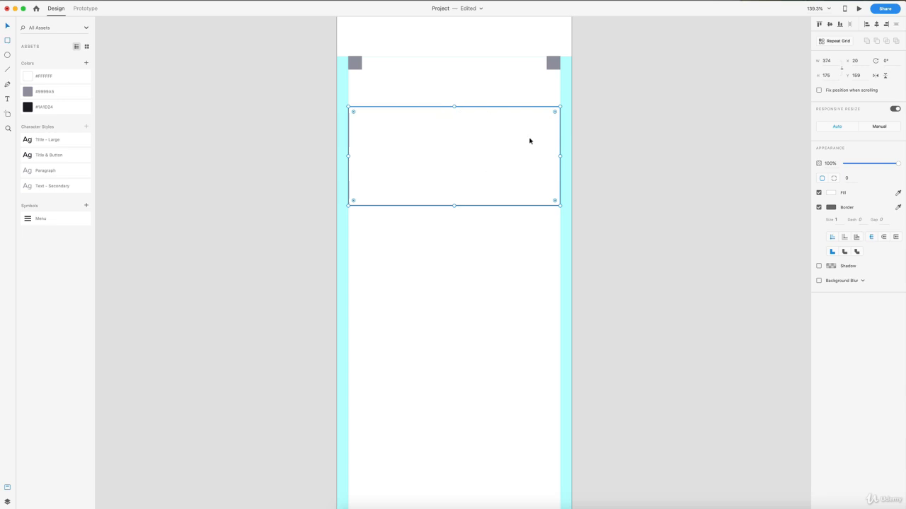
click(899, 194)
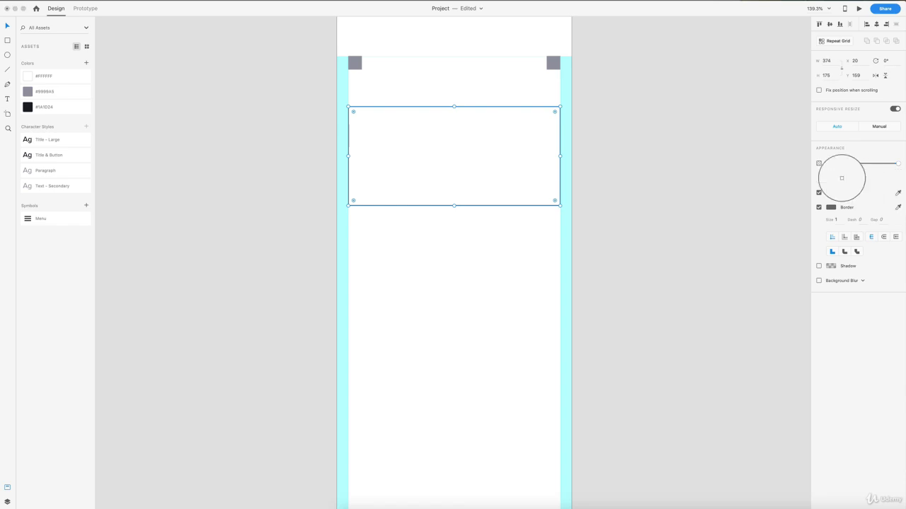
click(552, 63)
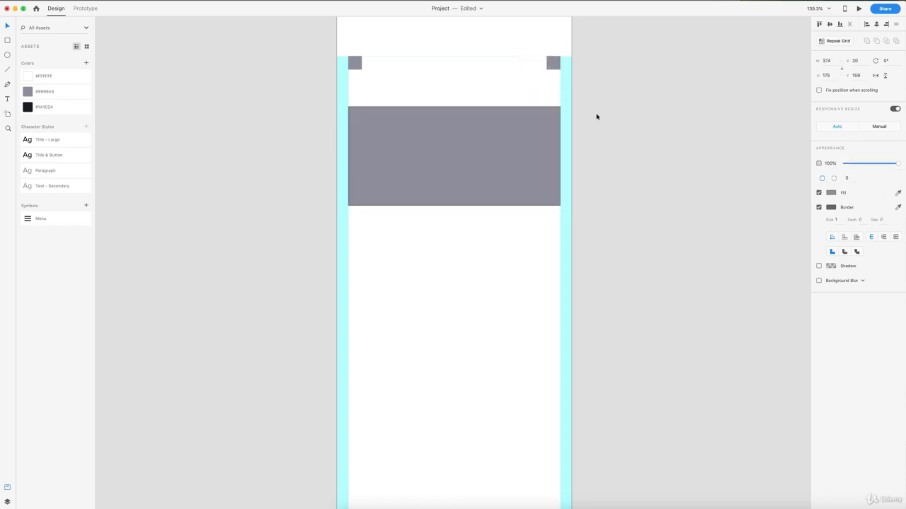
- Remove the large grey rectangle's border and move it up to about Y 144
click(819, 207)
drag(450, 144, 447, 138)
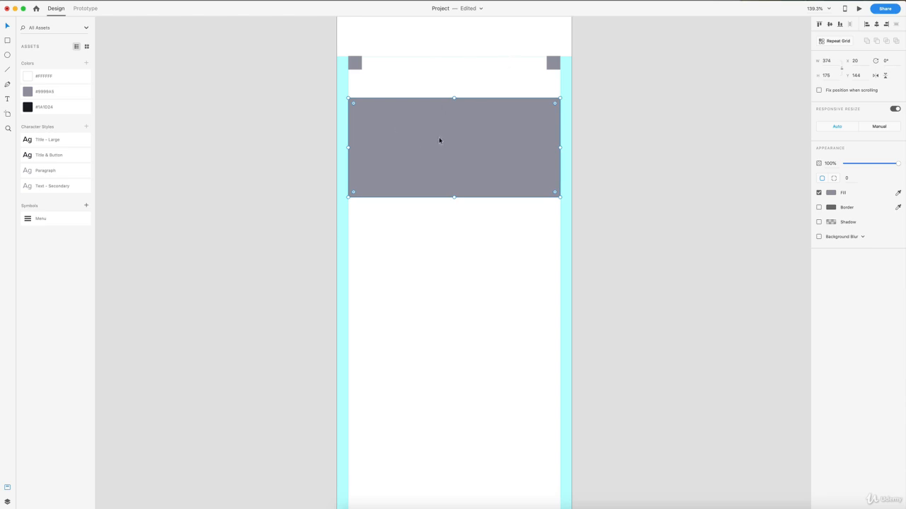
scroll(439, 139, down, 2)
click(444, 206)
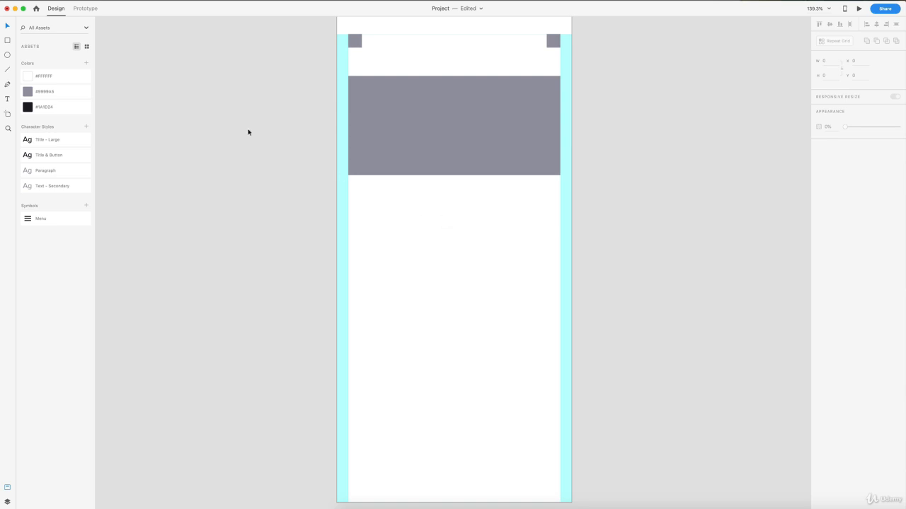
- Draw a small rectangle about 98 × 21 below the large grey block, aligned with its left edge at about Y 380
key(r)
drag(347, 210, 404, 221)
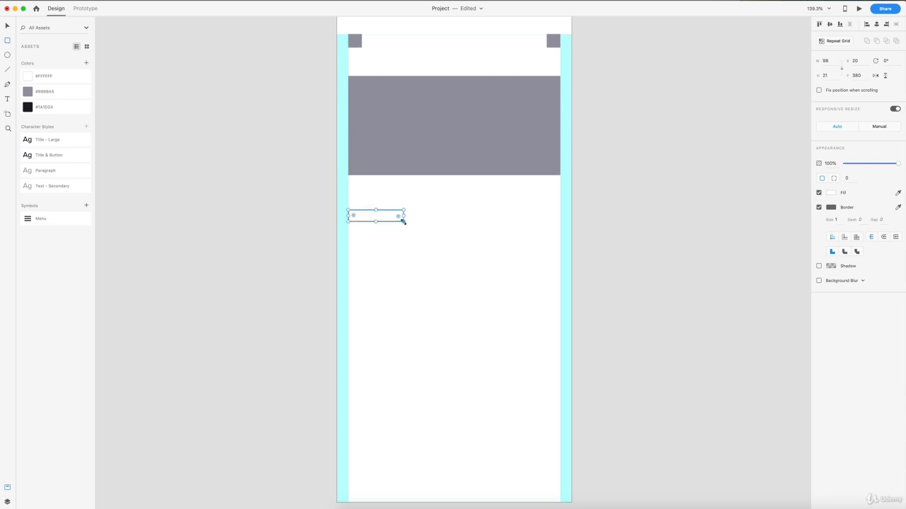
scroll(397, 219, up, 5)
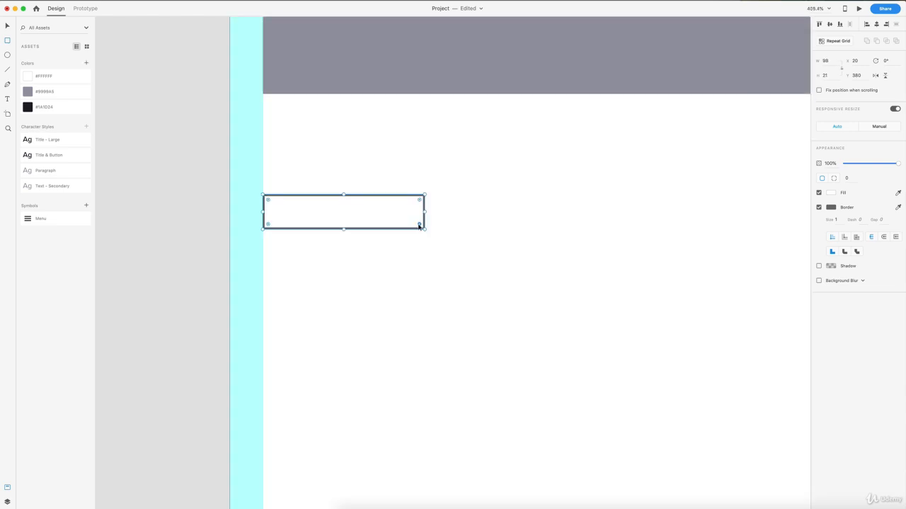
- Round the small rectangle's corners to a radius of 11, remove its border and fill it with the large block's sampled grey
drag(420, 228, 360, 219)
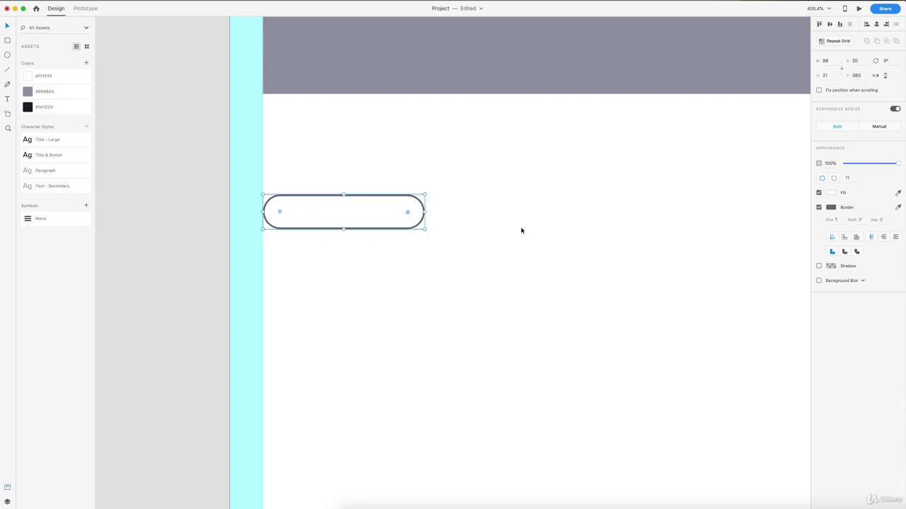
click(819, 208)
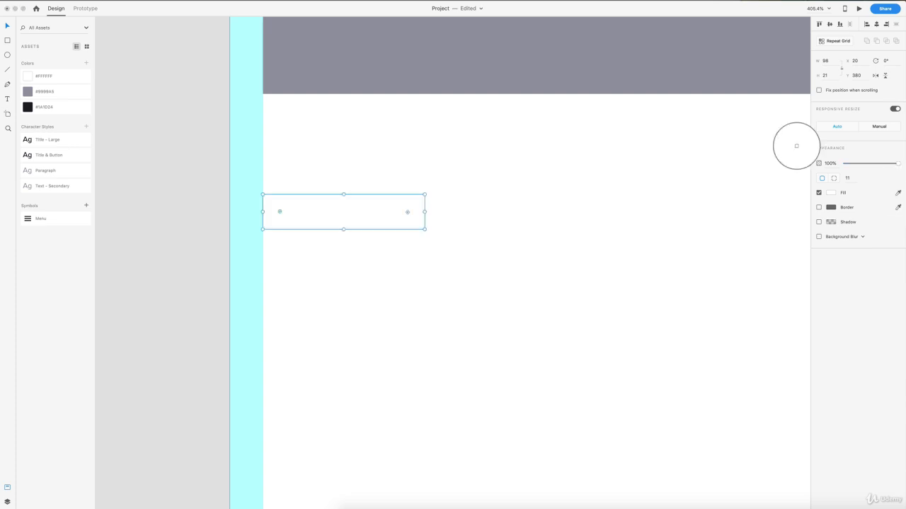
click(689, 83)
click(603, 211)
- Move the grey pill up slightly towards the large grey block, keeping it on the content area's edge
scroll(603, 211, down, 5)
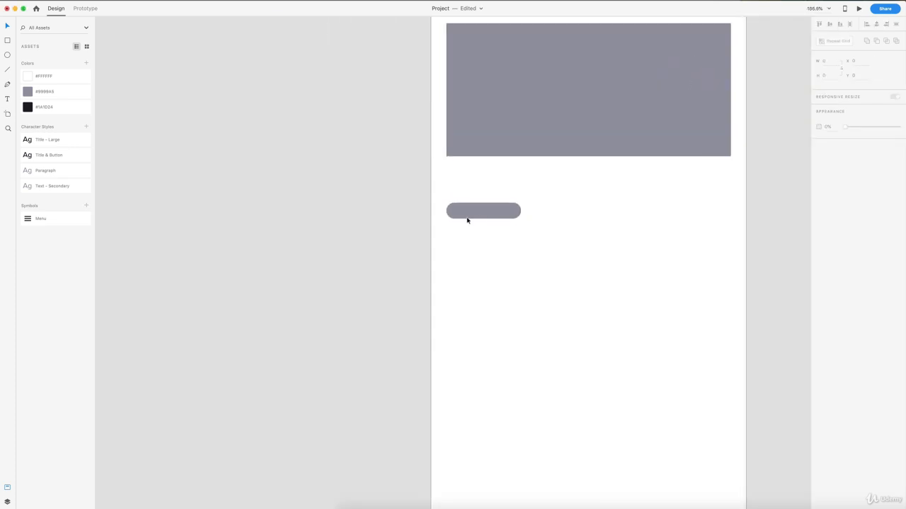
drag(473, 214, 475, 209)
click(614, 221)
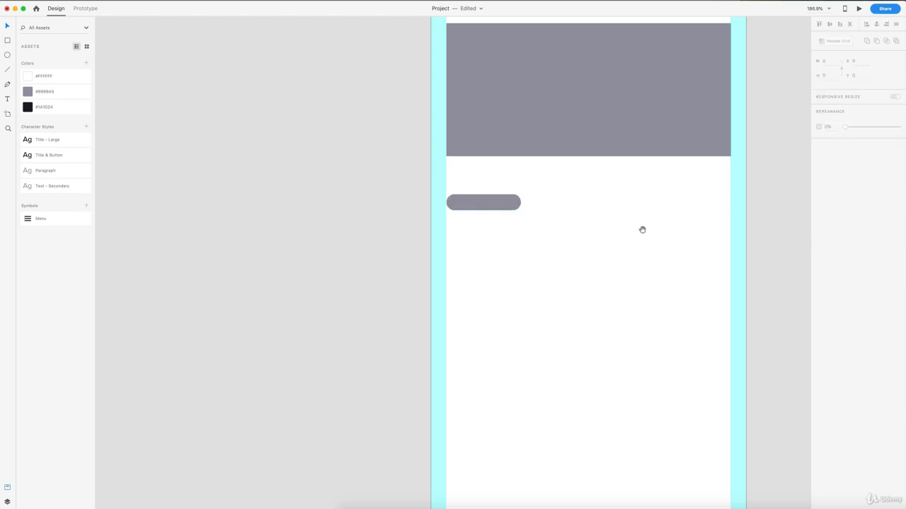
drag(641, 229, 509, 176)
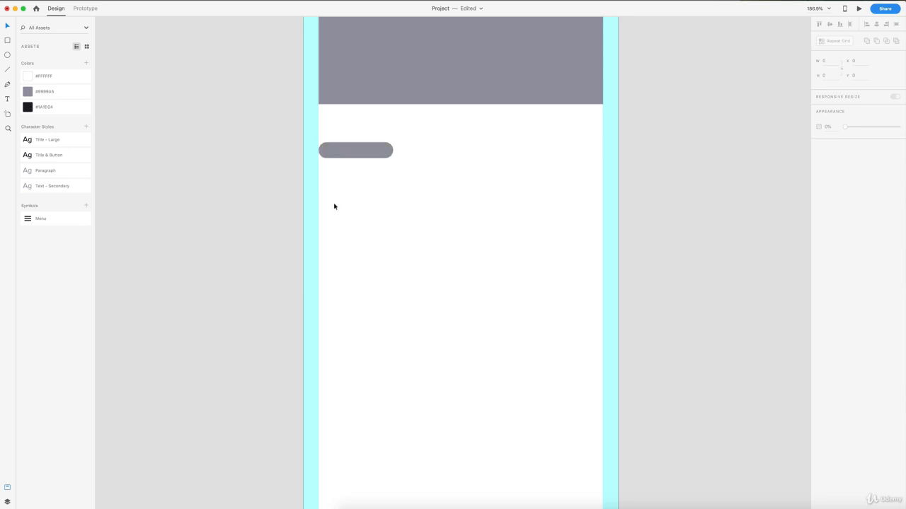
- Draw a circle below the grey pill at about X 20, Y 417, and set its size to 100 × 100
scroll(404, 209, up, 3)
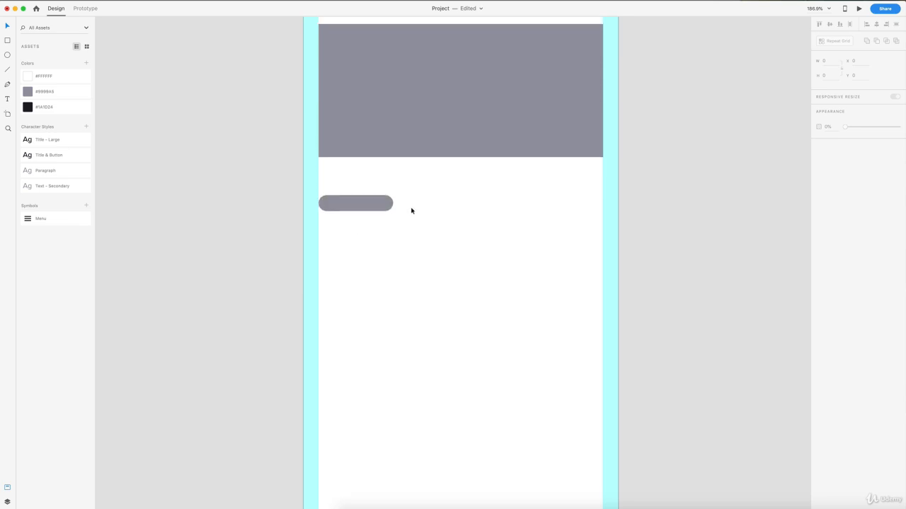
scroll(425, 120, up, 1)
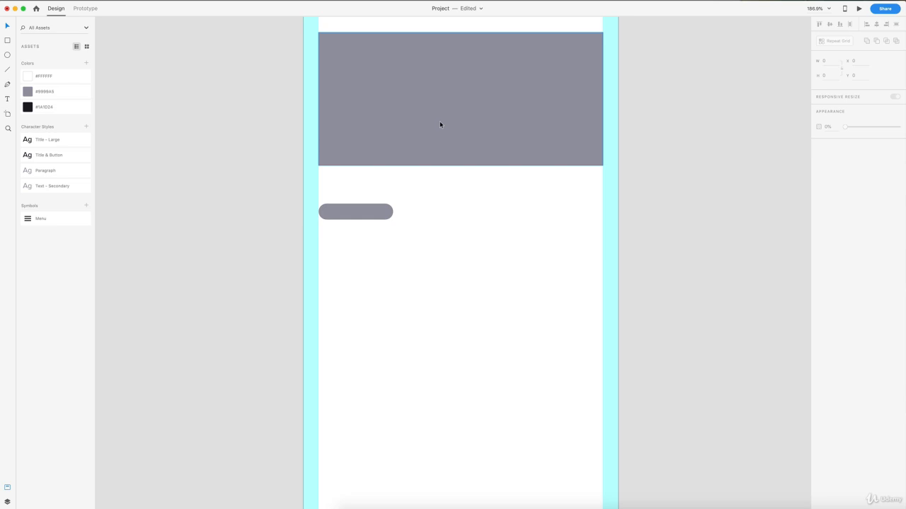
scroll(439, 122, down, 1)
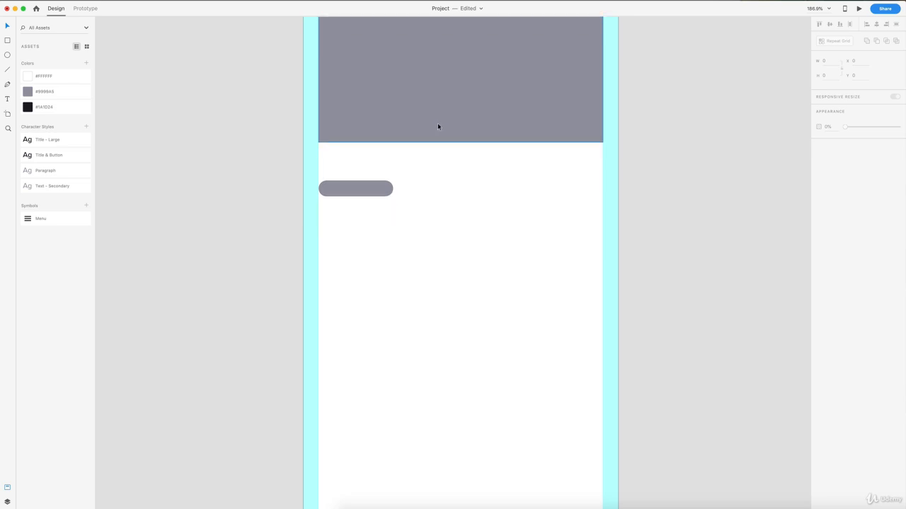
click(8, 55)
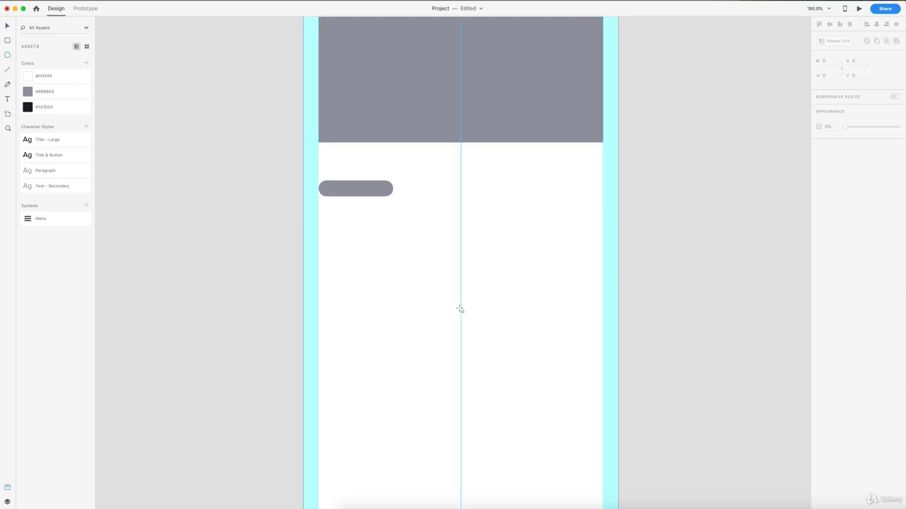
drag(319, 217, 391, 288)
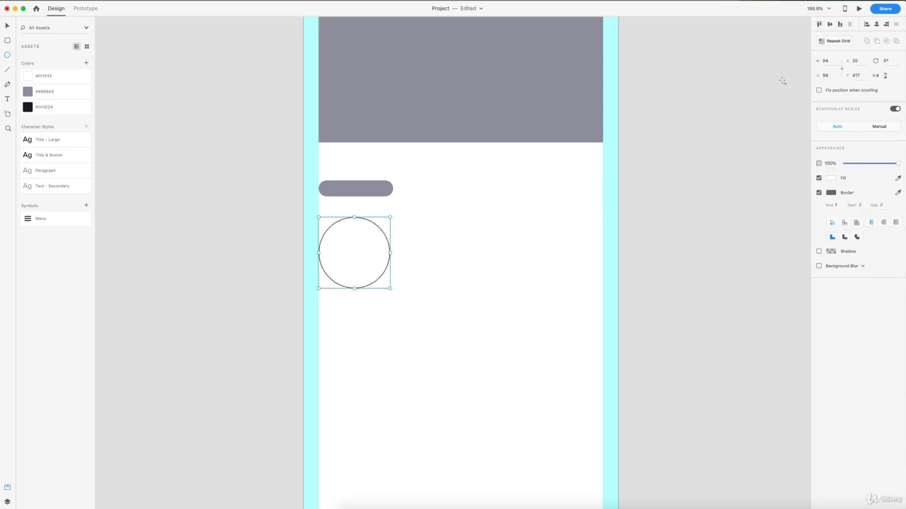
click(833, 61)
key(Return)
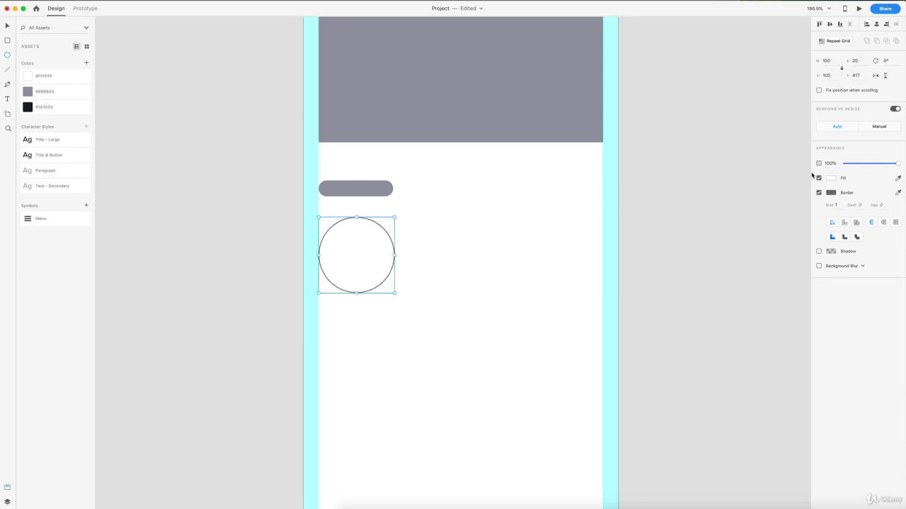
- Fill the circle with the large block's sampled grey, remove its border and move it up to about Y 410
click(898, 177)
click(567, 132)
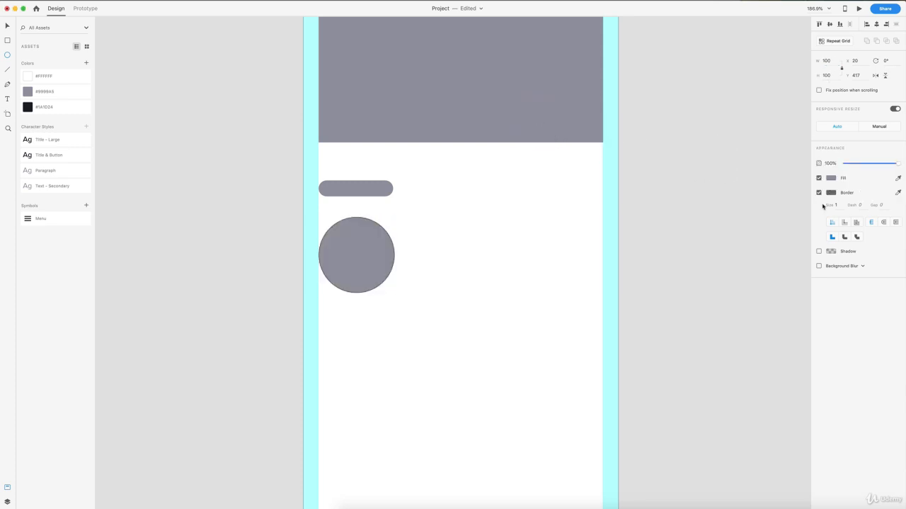
click(819, 192)
drag(354, 243, 356, 241)
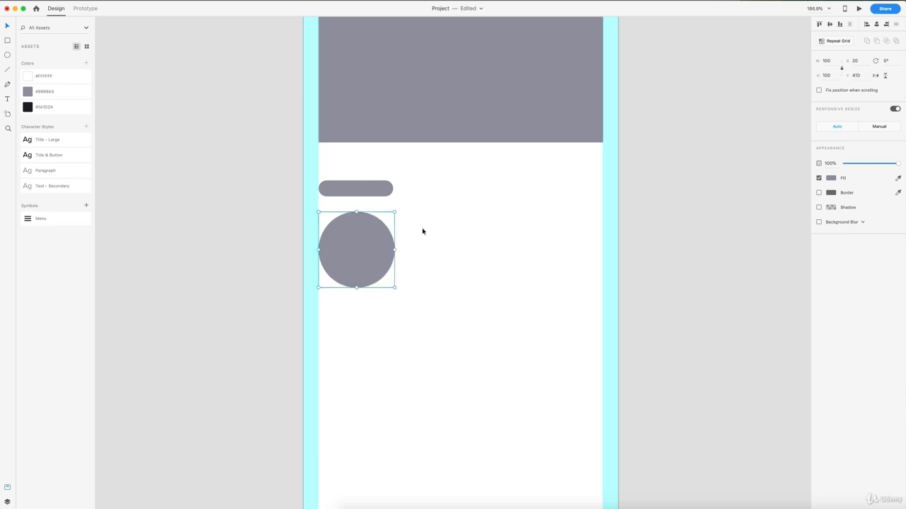
- Turn the grey circle into a Repeat Grid and extend it horizontally to the artboard's far edge, about 394 wide
scroll(425, 228, down, 1)
scroll(445, 227, down, 5)
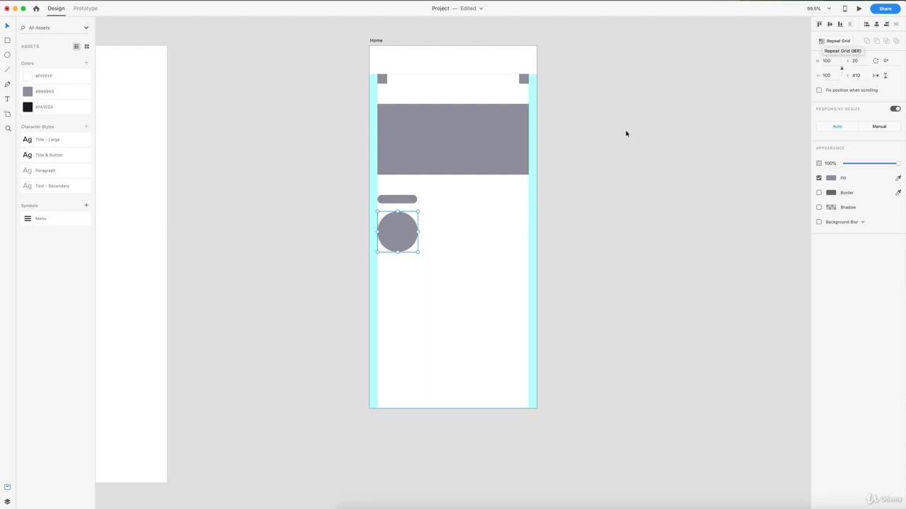
click(831, 41)
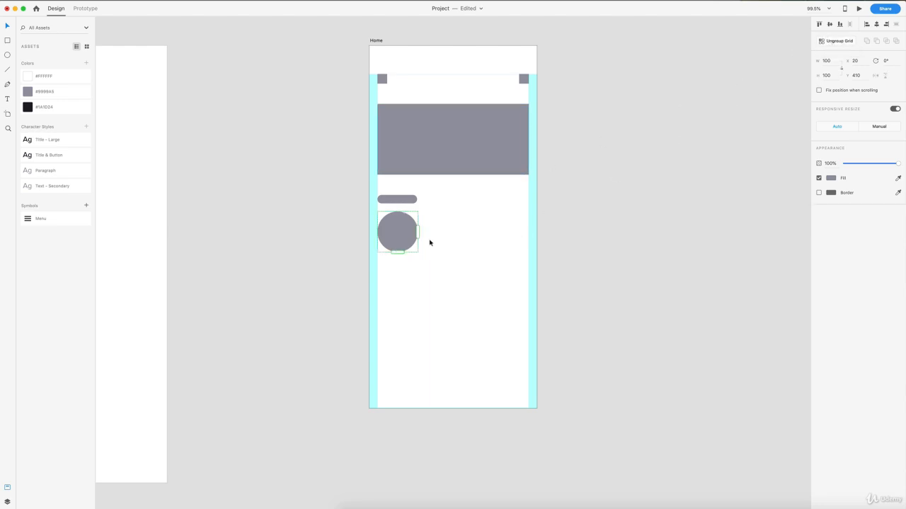
drag(417, 229, 538, 231)
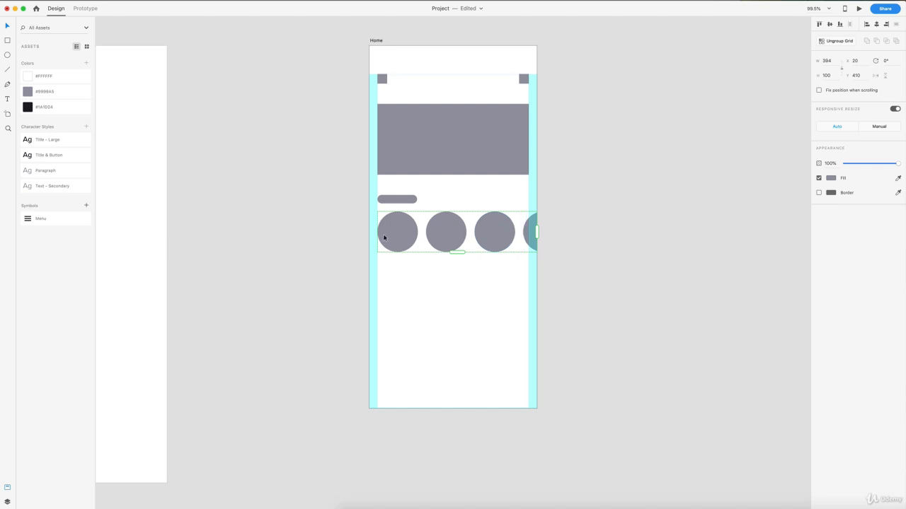
click(476, 283)
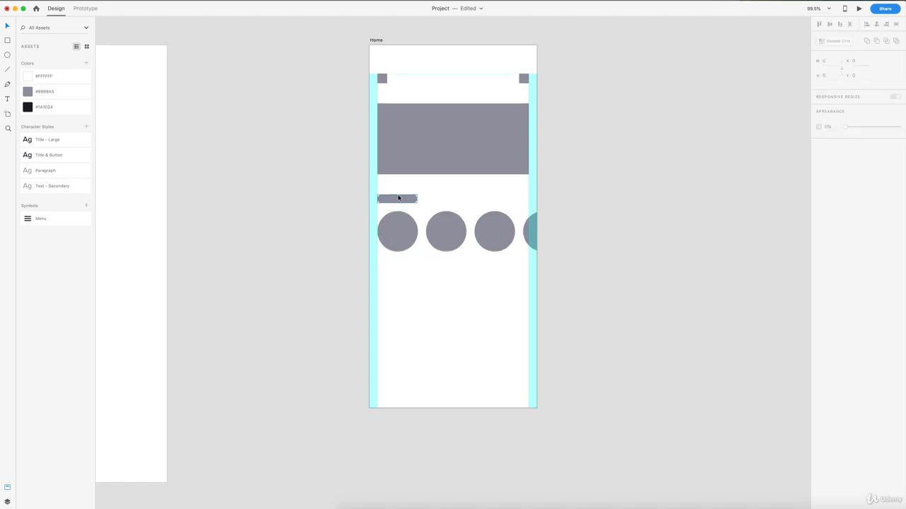
- Duplicate the grey pill below the row of circles at X 20, Y 560
drag(396, 201, 391, 277)
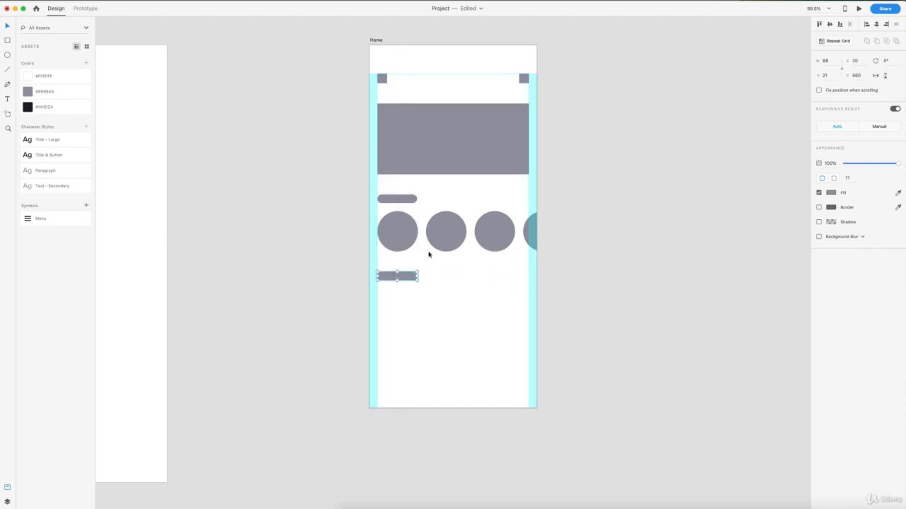
scroll(425, 266, down, 1)
click(433, 270)
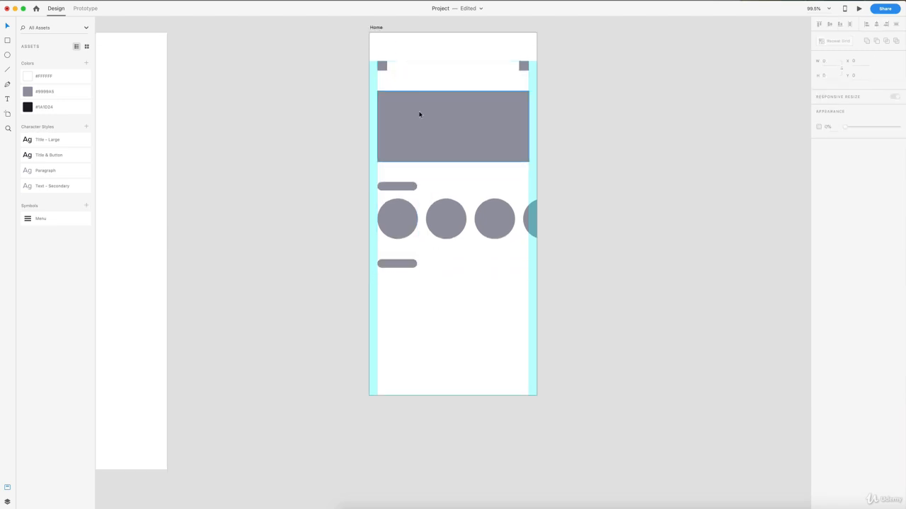
- Draw a square about 127 × 127 below the second pill, remove its border and fill it with the sampled grey
scroll(408, 271, down, 1)
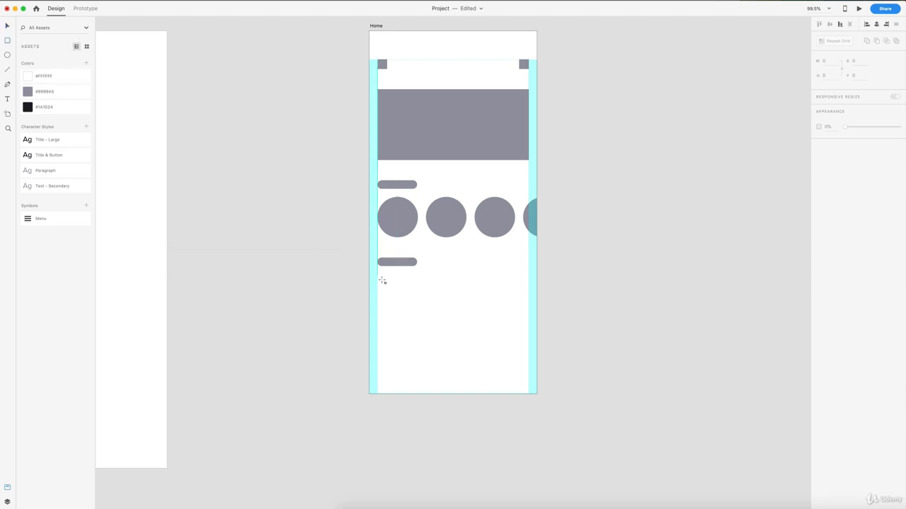
drag(378, 275, 429, 326)
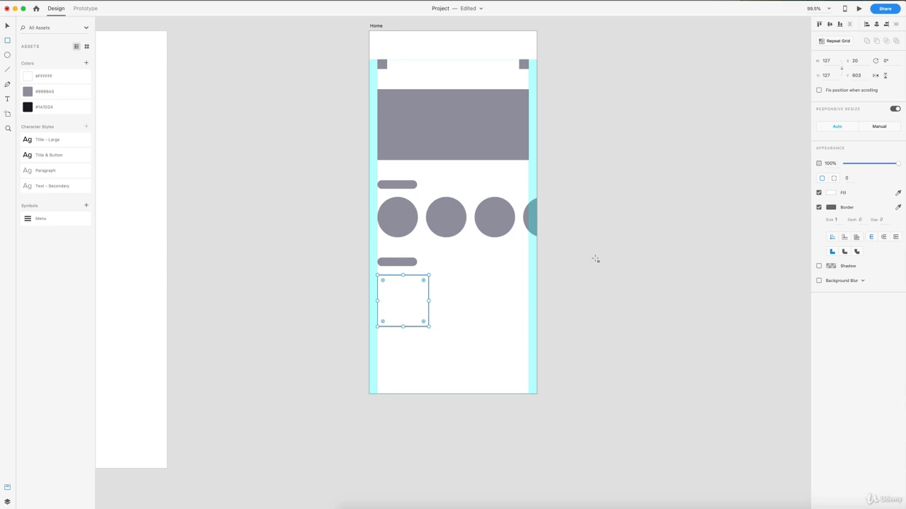
click(819, 207)
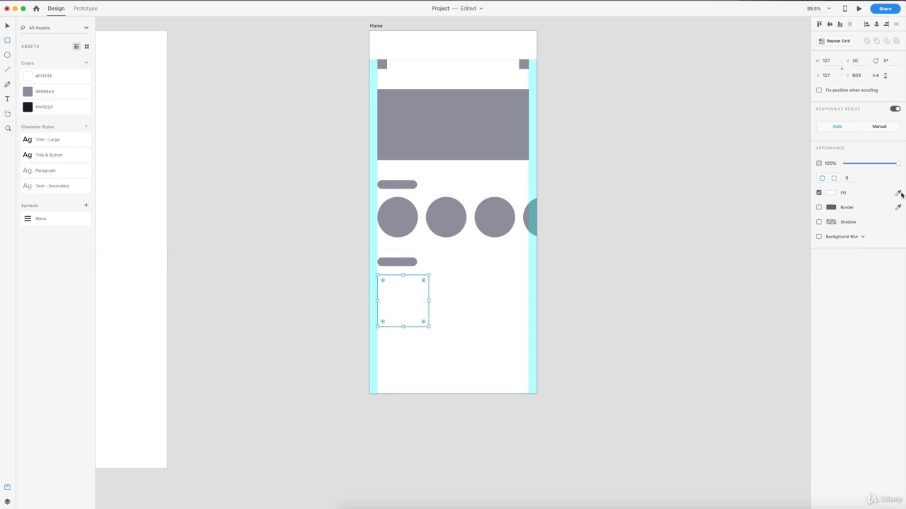
click(398, 120)
key(v)
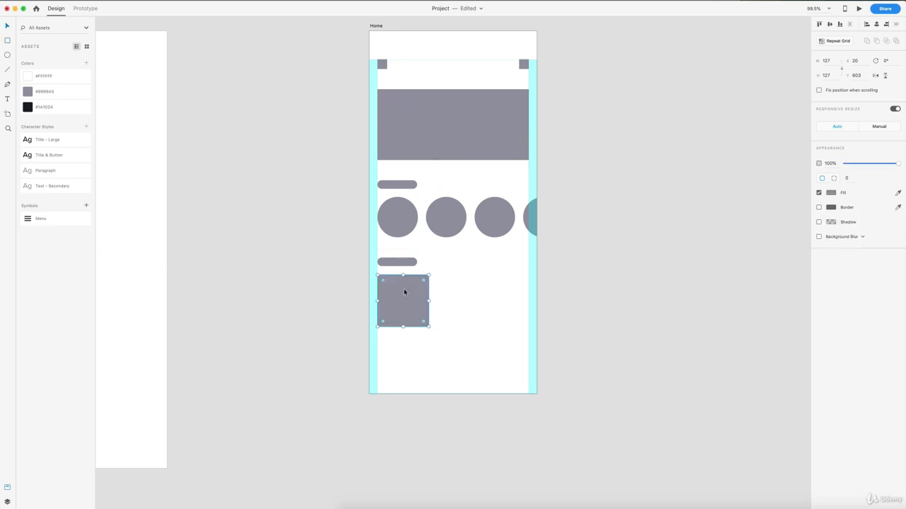
- Turn the grey square into a Repeat Grid and extend it horizontally to the artboard's far edge
drag(404, 290, 538, 298)
click(831, 41)
click(629, 310)
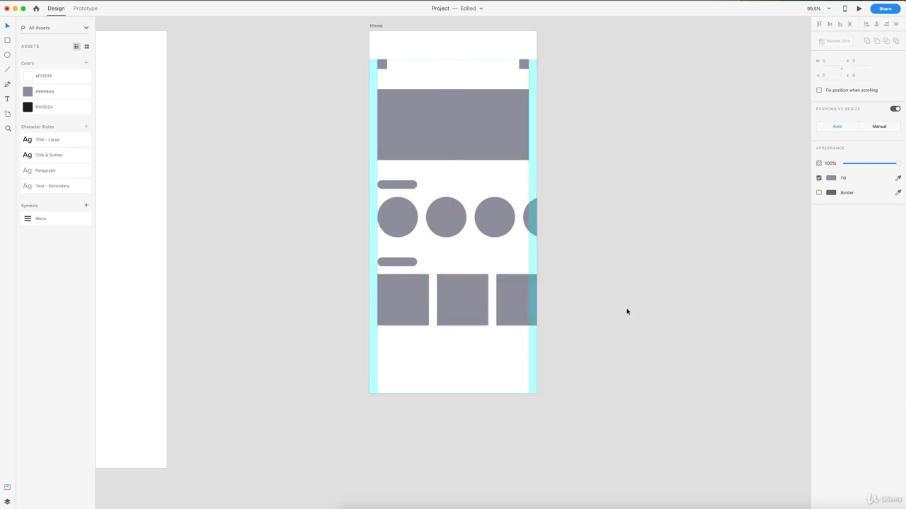
- Duplicate the pill below the row of squares and copy the large grey block beneath it at about X 20, Y 815
scroll(624, 309, down, 3)
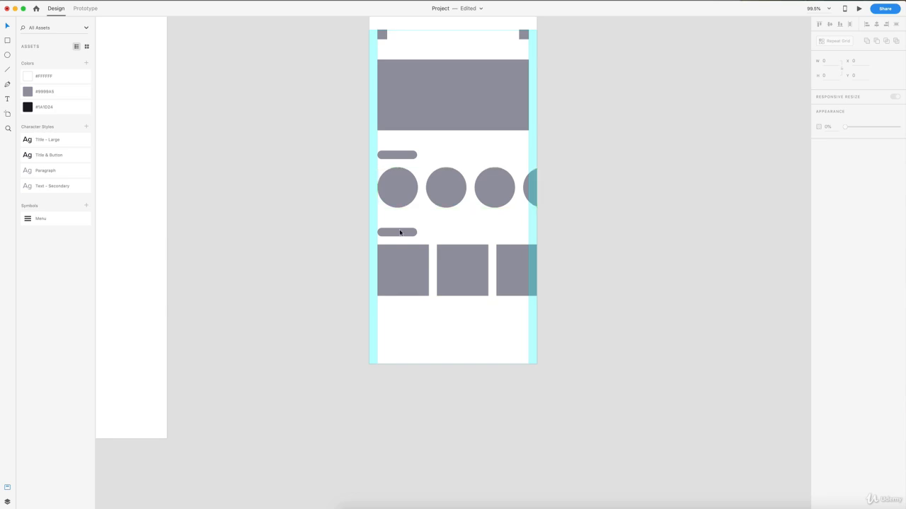
drag(399, 232, 390, 320)
drag(434, 77, 431, 345)
scroll(563, 149, up, 1)
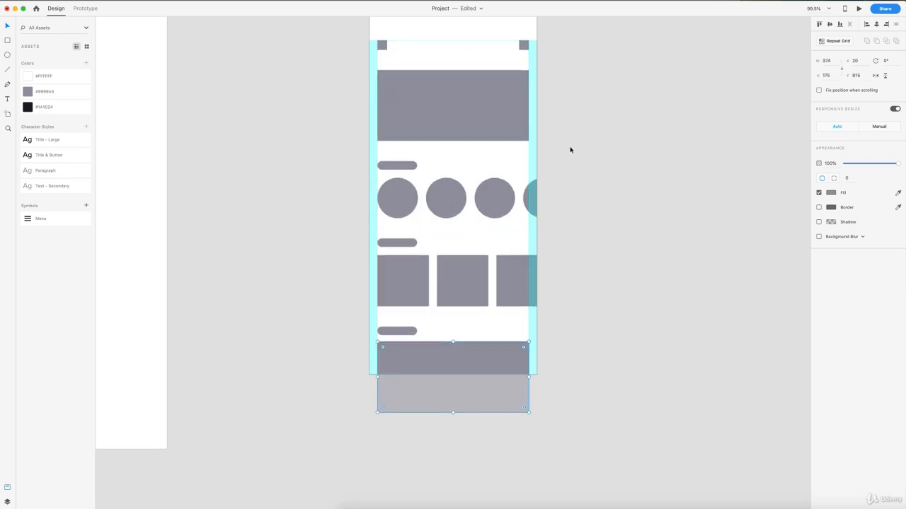
click(570, 150)
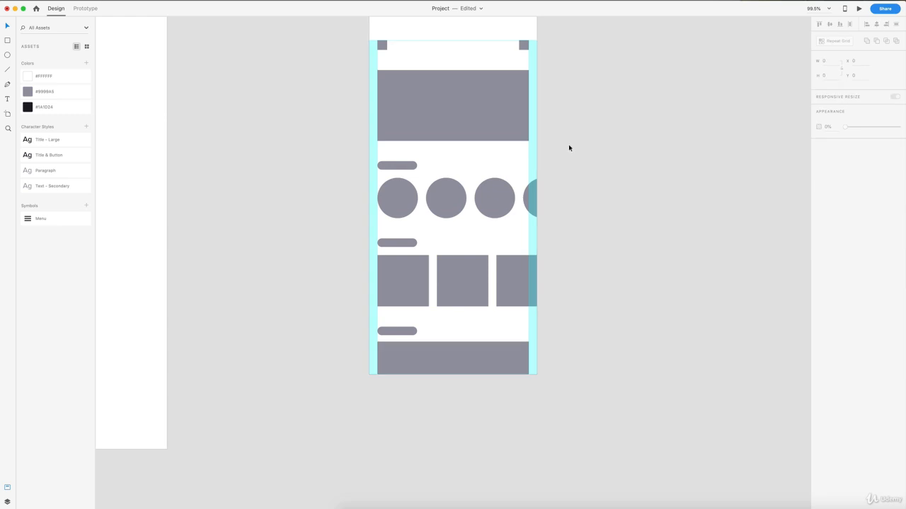
click(460, 107)
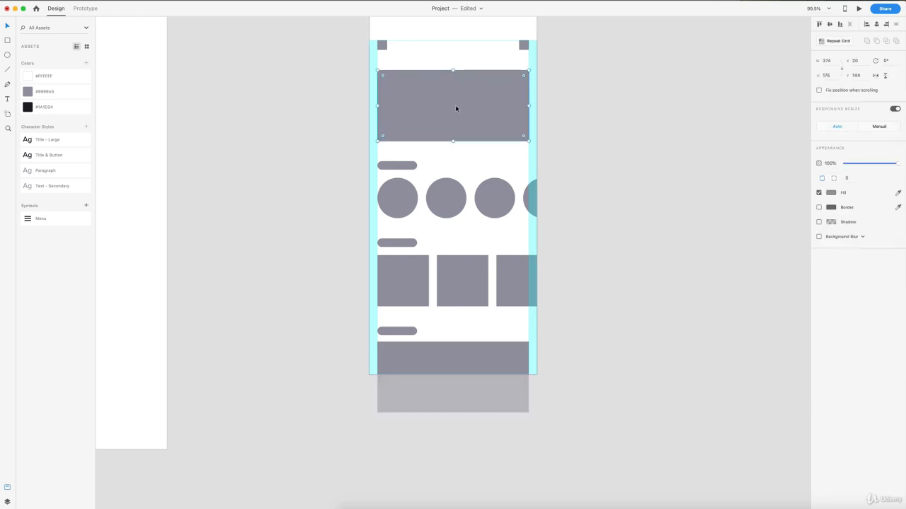
click(571, 326)
scroll(572, 327, up, 3)
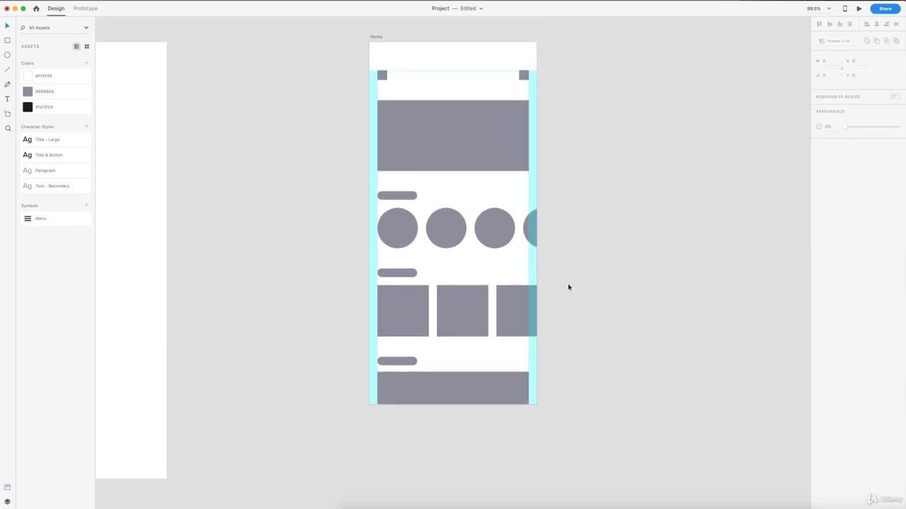
scroll(565, 225, right, 5)
scroll(566, 225, up, 3)
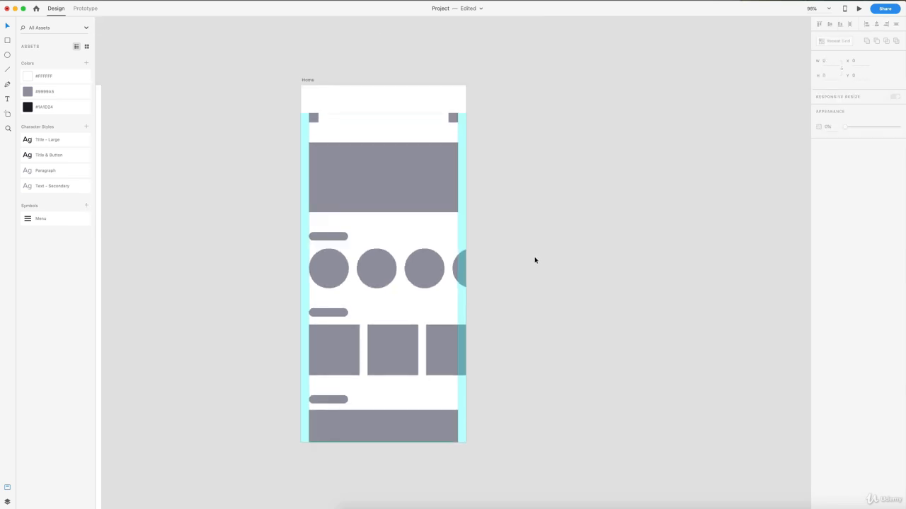
- Select both large blocks, the circle grid and the square grid together and change their fill to a light neutral grey
click(405, 180)
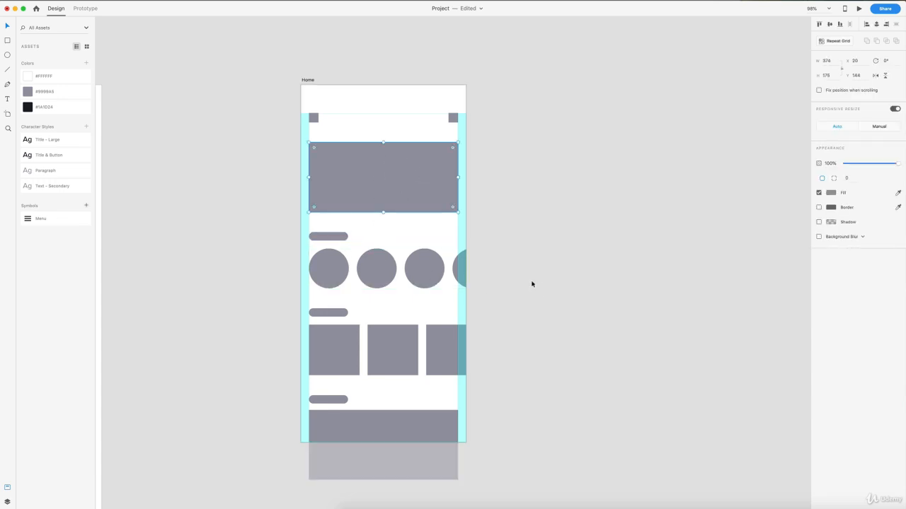
drag(535, 281, 343, 267)
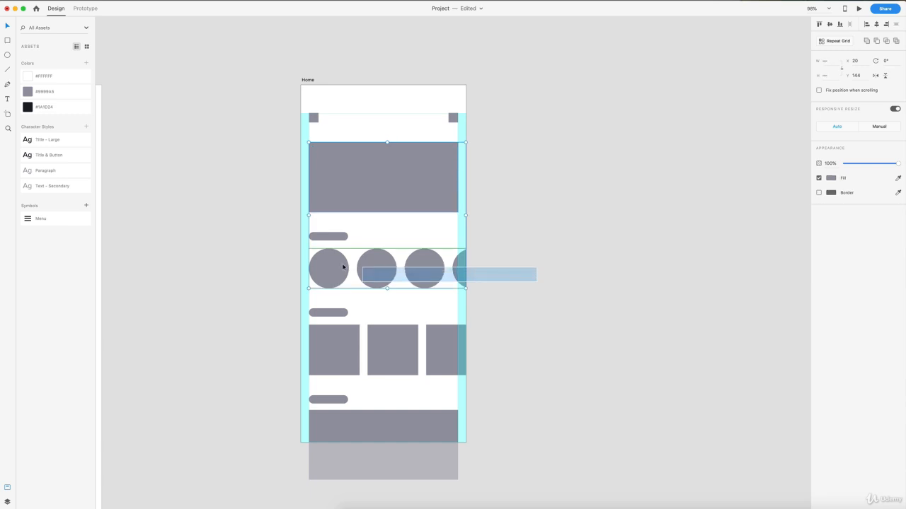
shift+click(332, 346)
shift+click(341, 430)
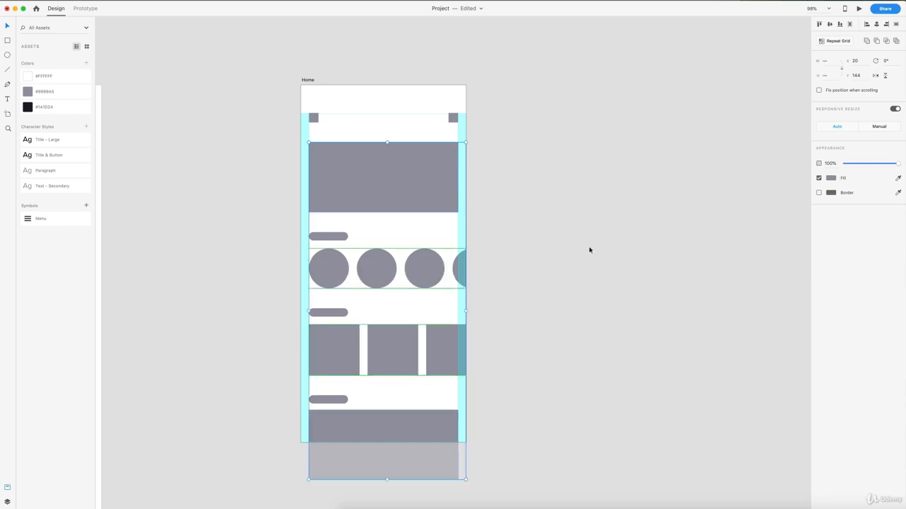
click(829, 178)
click(737, 156)
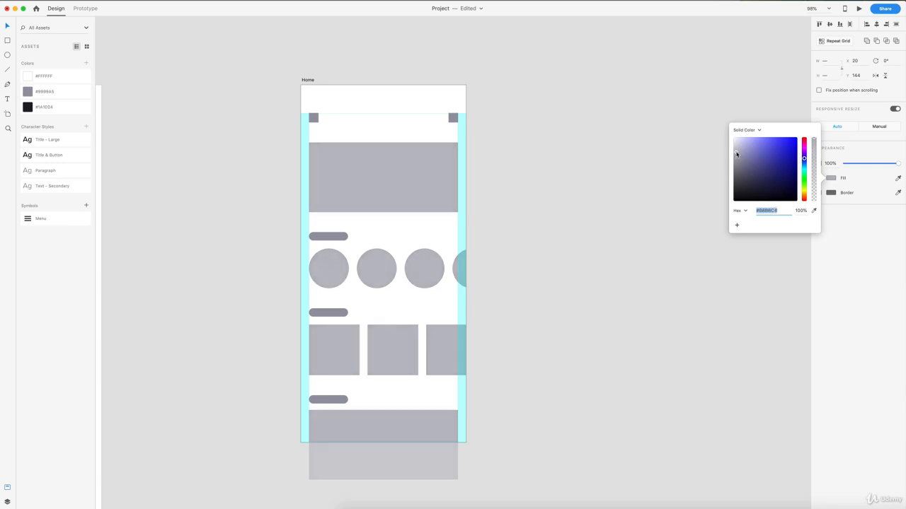
drag(737, 154, 729, 146)
click(559, 168)
scroll(495, 191, down, 1)
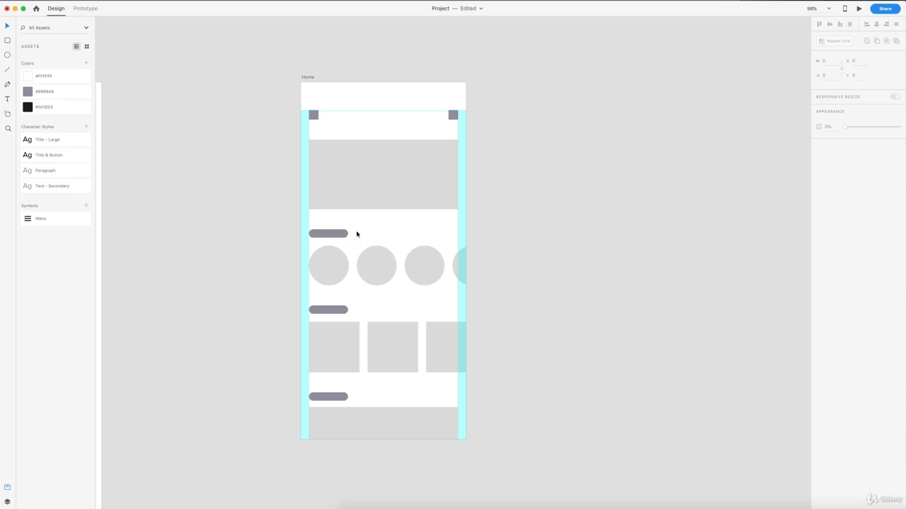
scroll(355, 234, down, 2)
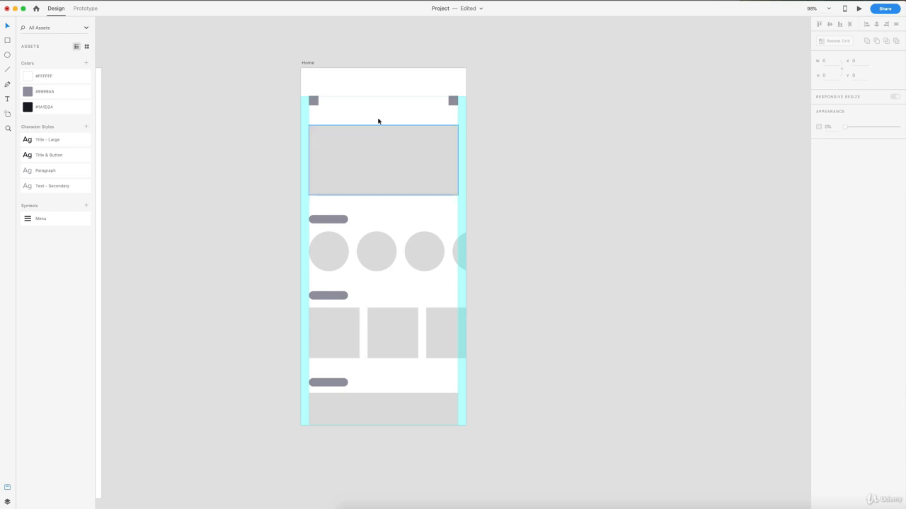
scroll(555, 166, down, 1)
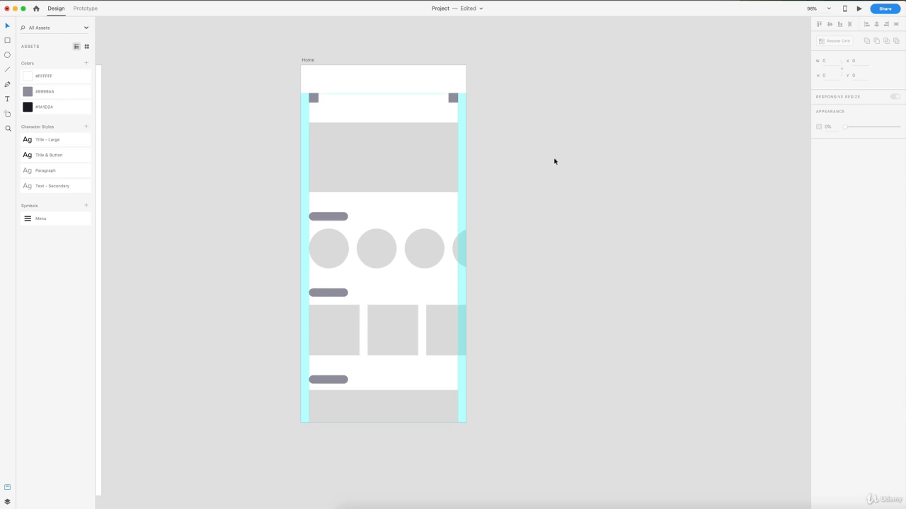
scroll(554, 162, up, 1)
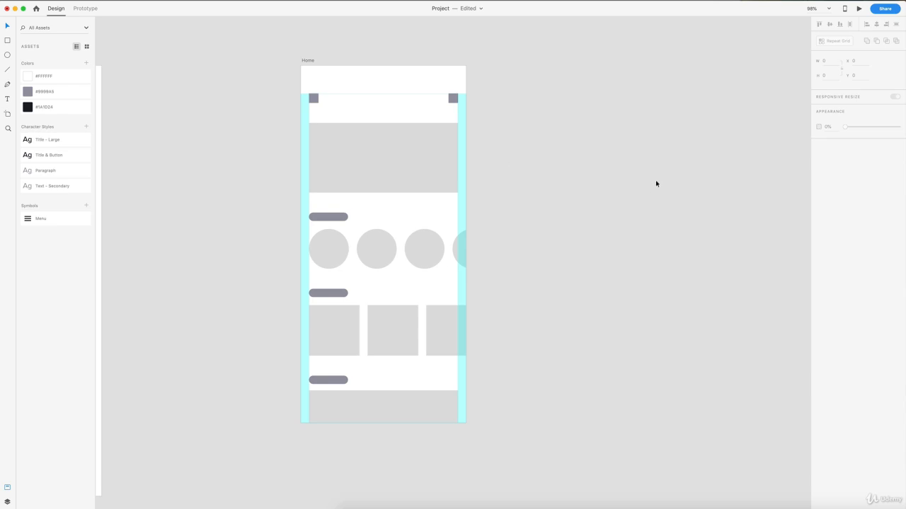